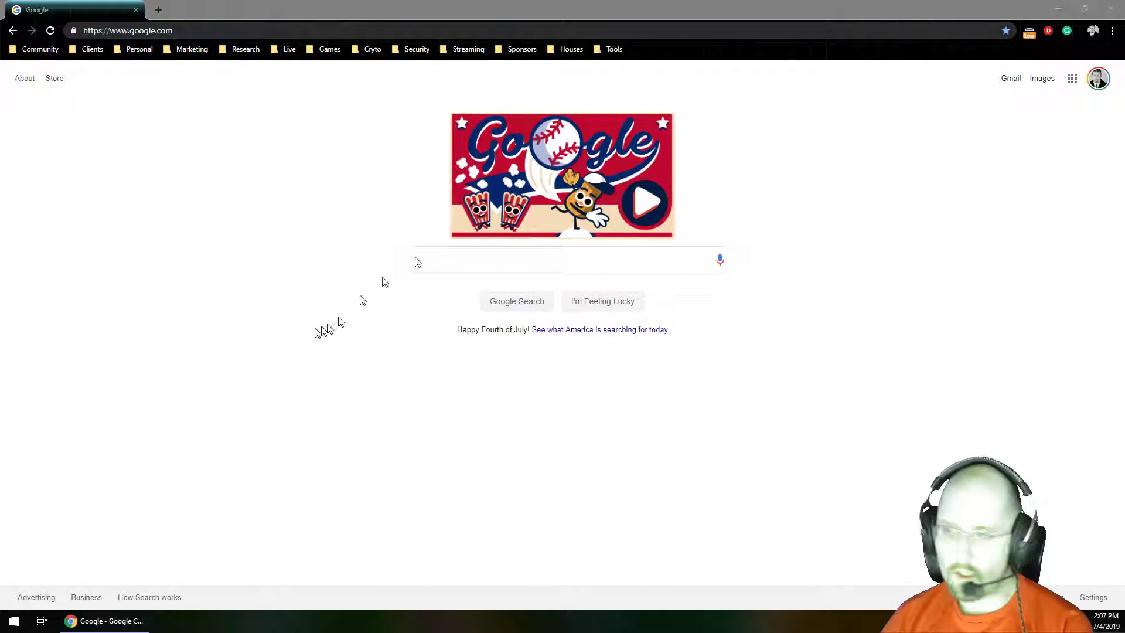
left_click(497, 261)
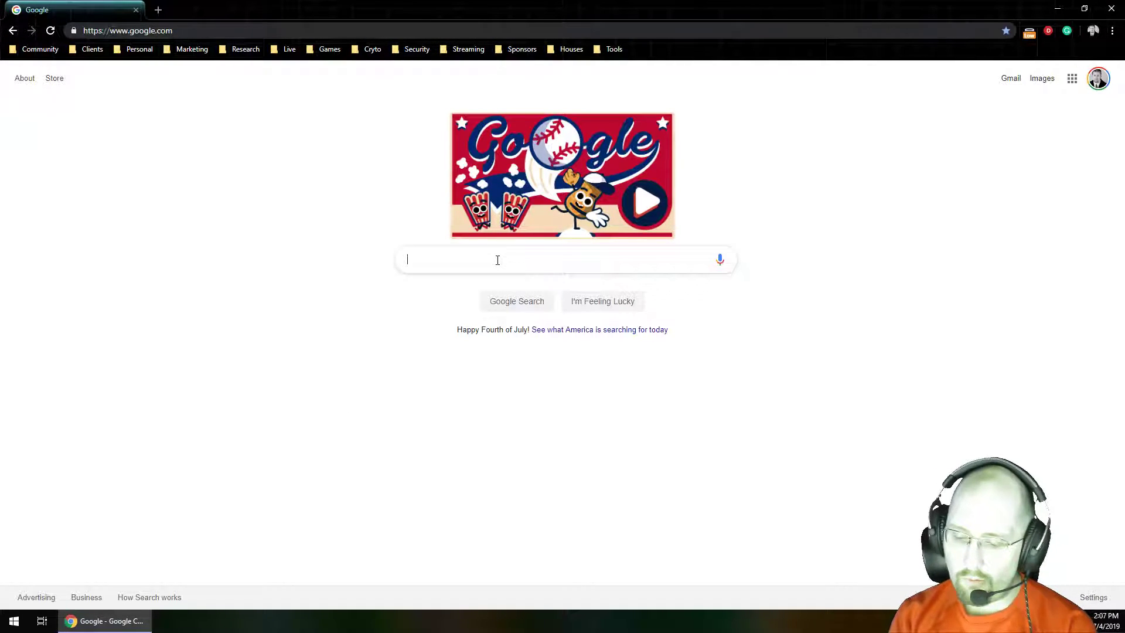
type("Learn ")
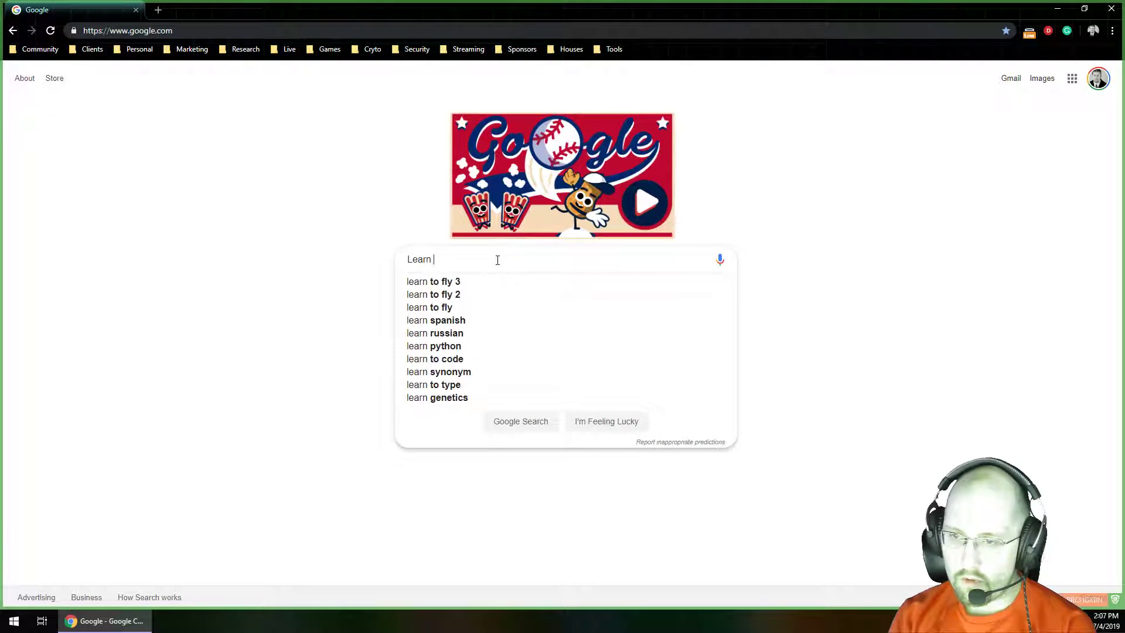
type("how to clean up our google account")
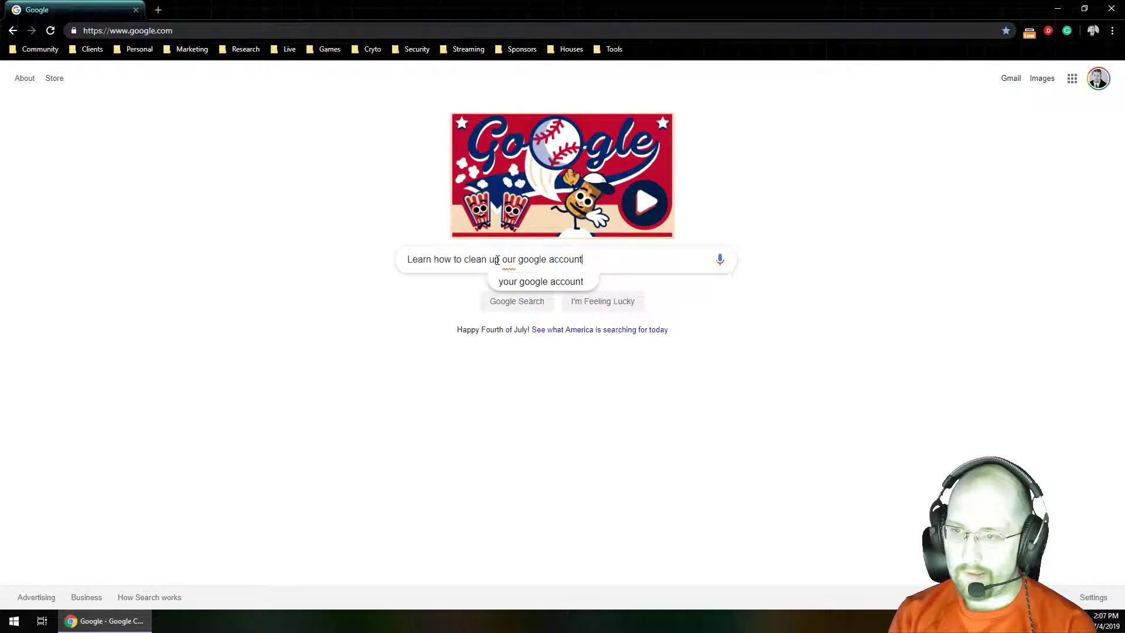
key("BackSpace")
key("BackSpace")
key("BackSpace")
key("BackSpace")
key("BackSpace")
key("BackSpace")
key("BackSpace")
key("BackSpace")
key("BackSpace")
key("BackSpace")
key("BackSpace")
key("BackSpace")
key("BackSpace")
key("BackSpace")
key("BackSpace")
key("BackSpace")
key("BackSpace")
key("BackSpace")
key("BackSpace")
key("BackSpace")
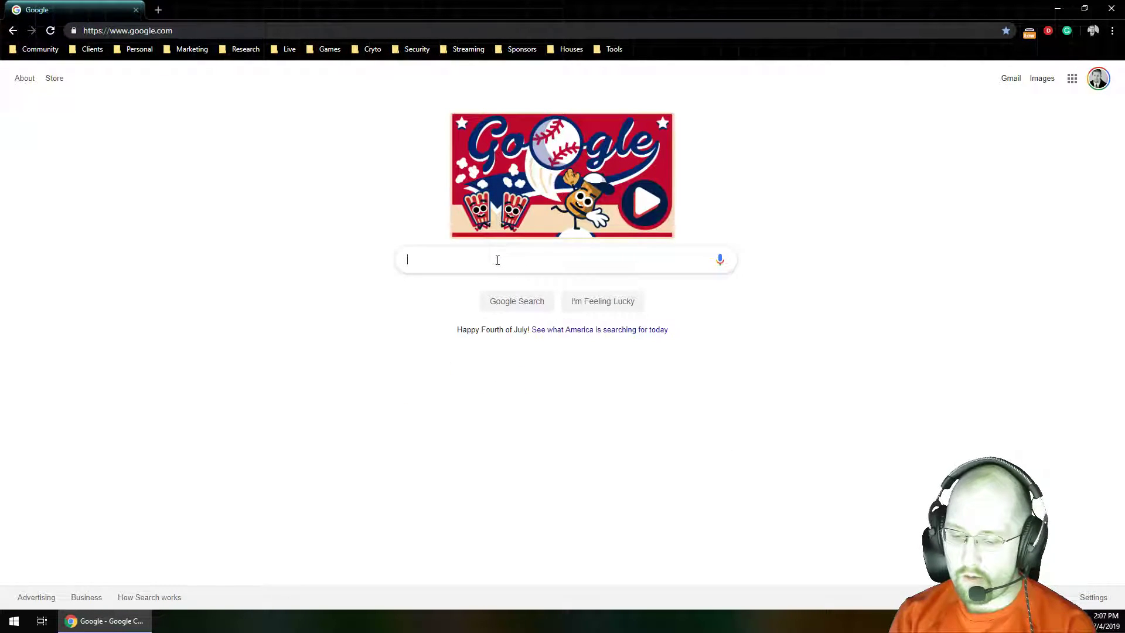
type("Voice recor")
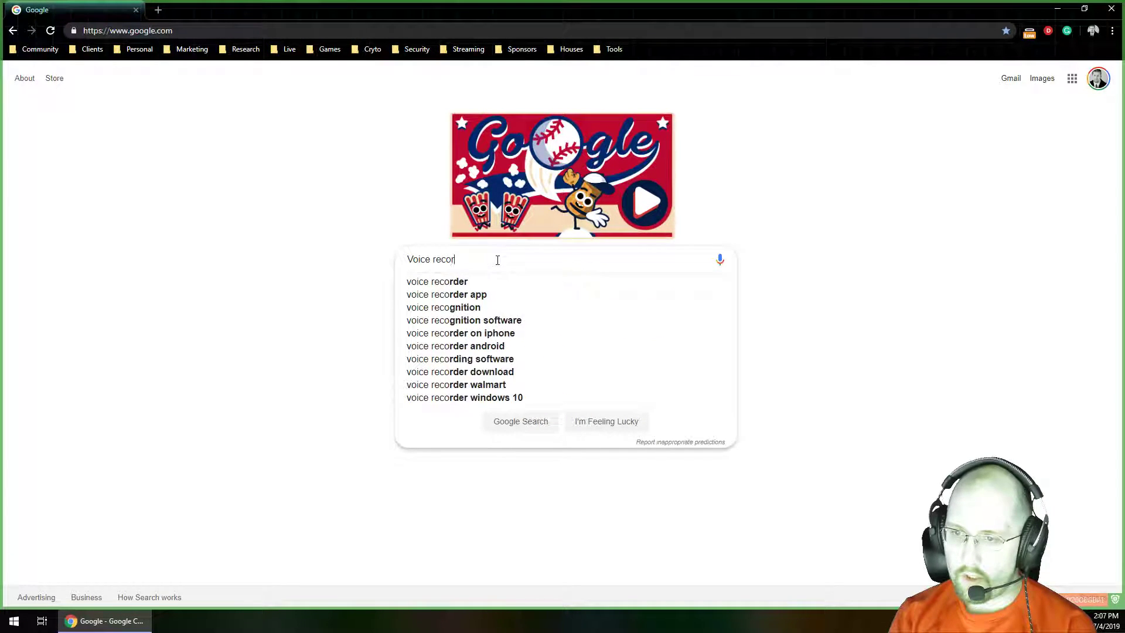
type("dings ni google <----")
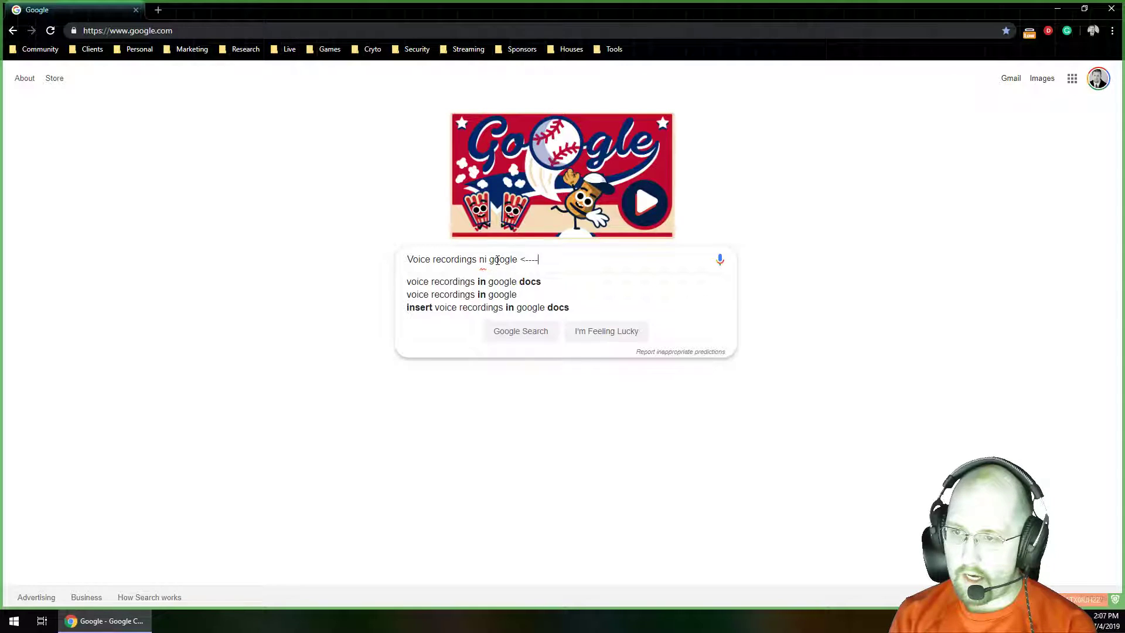
key("BackSpace")
key("BackSpace")
key("BackSpace")
key("BackSpace")
key("BackSpace")
key("BackSpace")
key("BackSpace")
key("BackSpace")
key("BackSpace")
key("BackSpace")
key("BackSpace")
key("BackSpace")
key("BackSpace")
key("BackSpace")
key("BackSpace")
key("BackSpace")
key("BackSpace")
key("BackSpace")
key("BackSpace")
key("BackSpace")
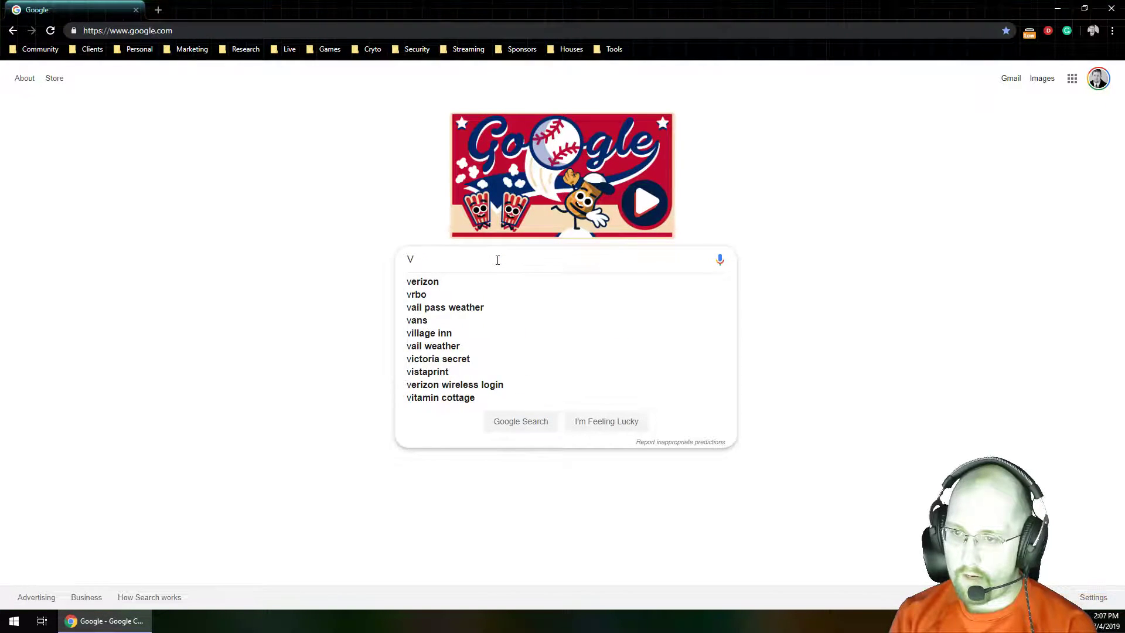
type("Text ")
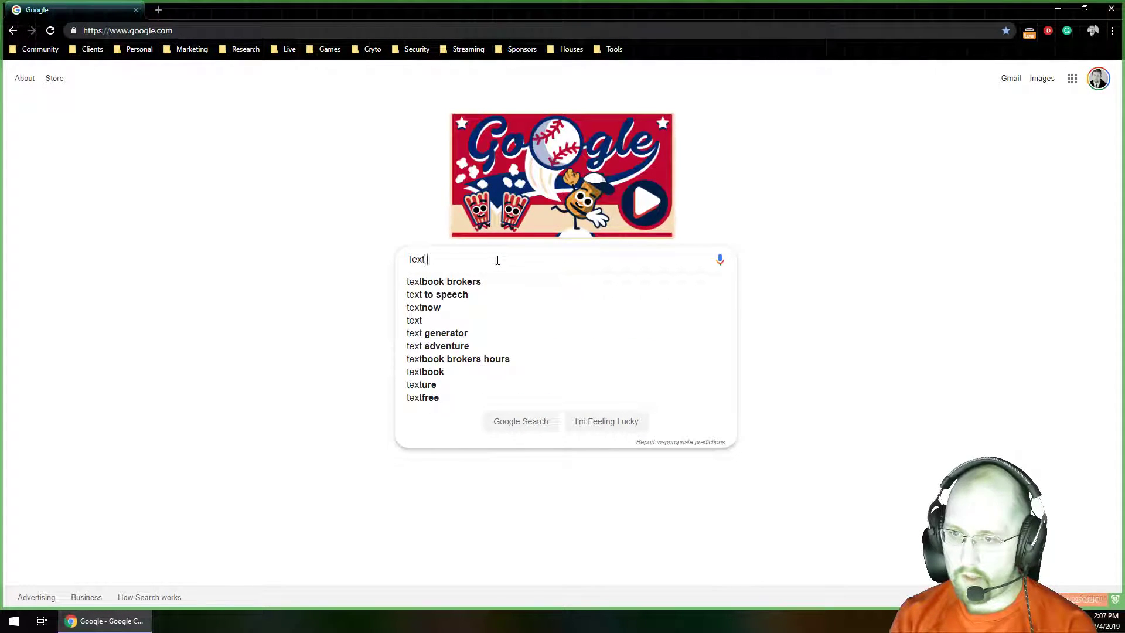
type("message in google")
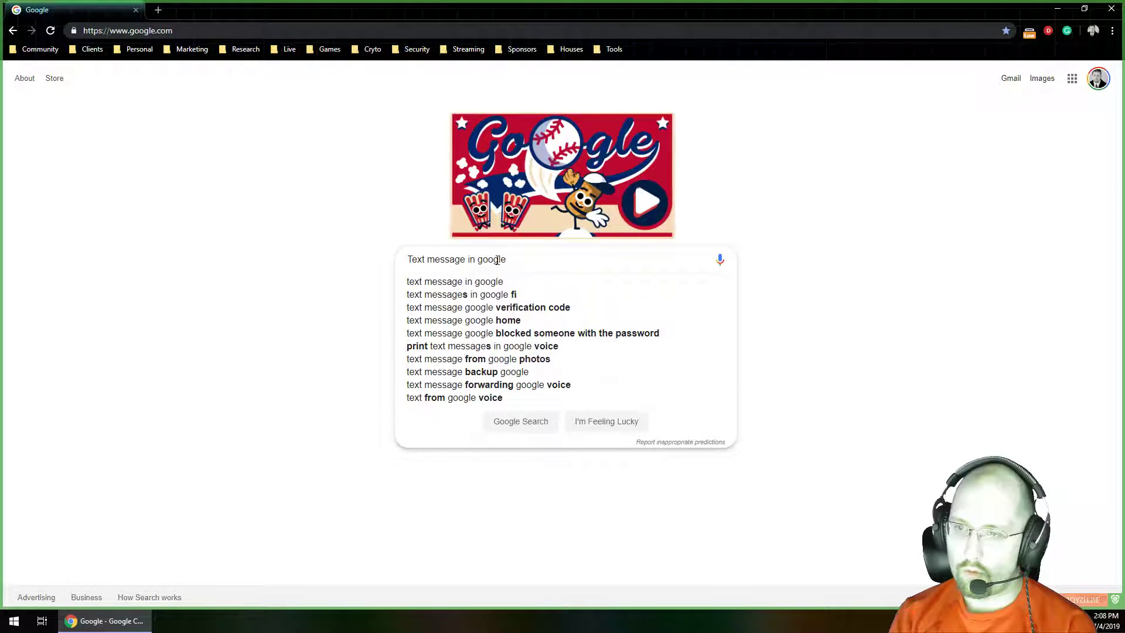
key("BackSpace")
key("BackSpace")
key("BackSpace")
key("BackSpace")
key("BackSpace")
key("BackSpace")
key("BackSpace")
key("BackSpace")
key("BackSpace")
key("BackSpace")
key("BackSpace")
key("BackSpace")
key("BackSpace")
key("BackSpace")
key("BackSpace")
key("BackSpace")
key("BackSpace")
key("BackSpace")
key("BackSpace")
key("BackSpace")
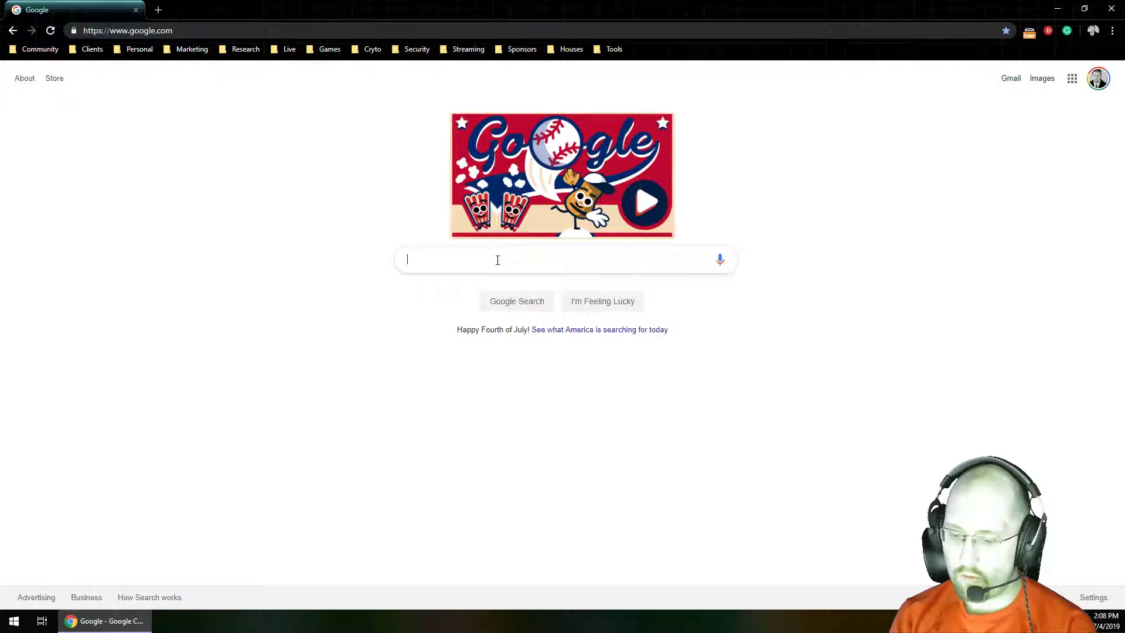
type("bad goog")
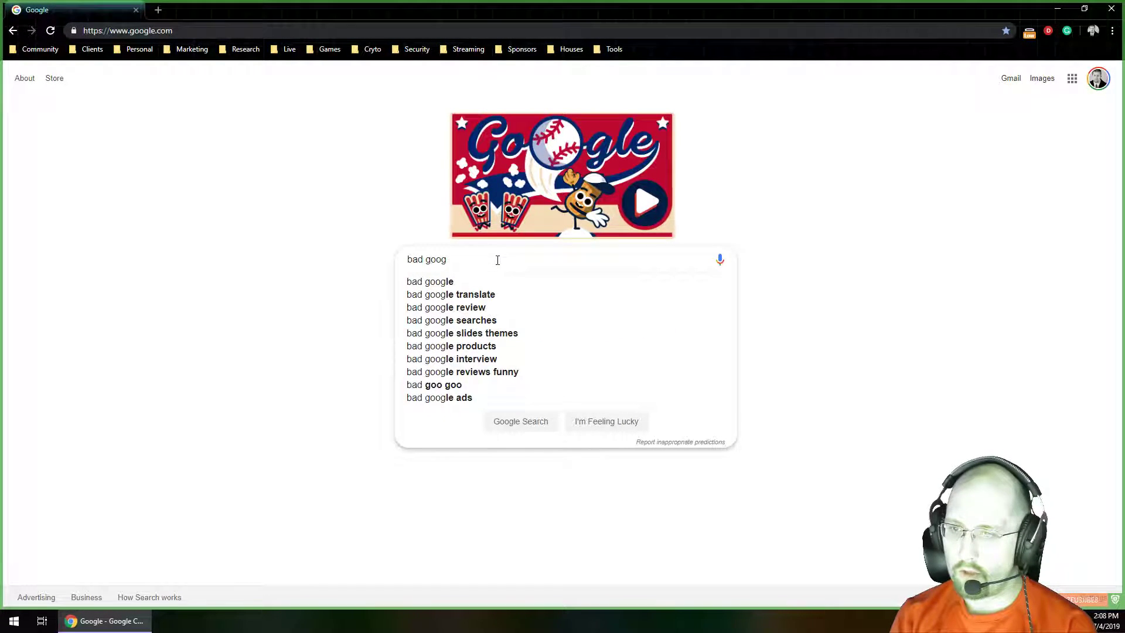
key("BackSpace")
key("BackSpace")
key("BackSpace")
key("BackSpace")
key("BackSpace")
key("BackSpace")
key("BackSpace")
key("BackSpace")
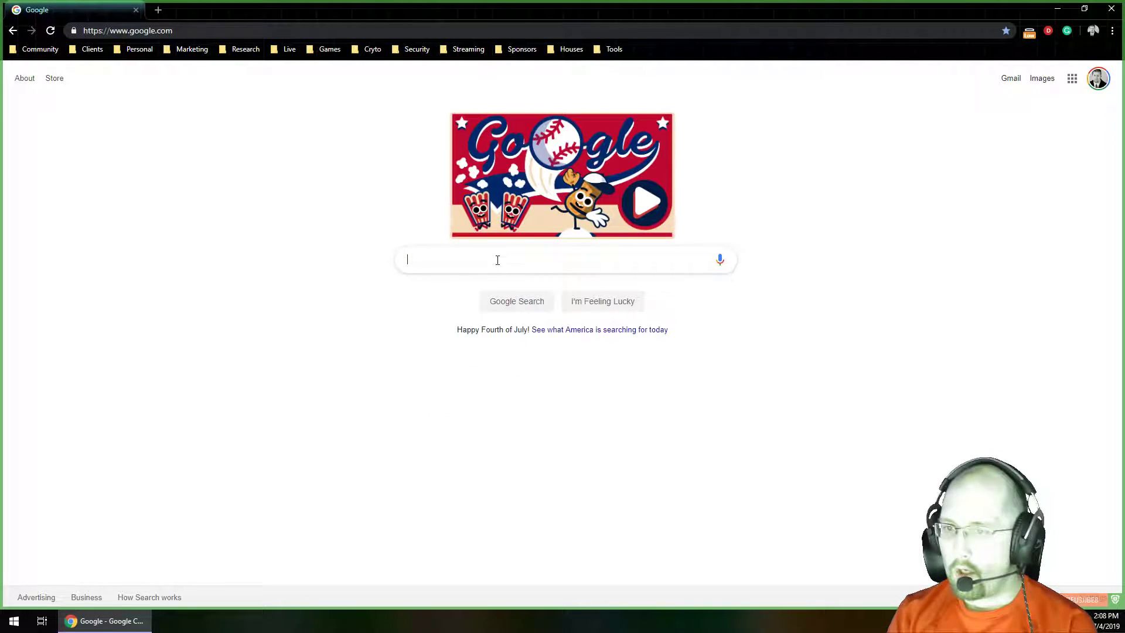
Step: Open the signed-in profile's Google Account and go to its Data & personalization settings
left_click(1097, 80)
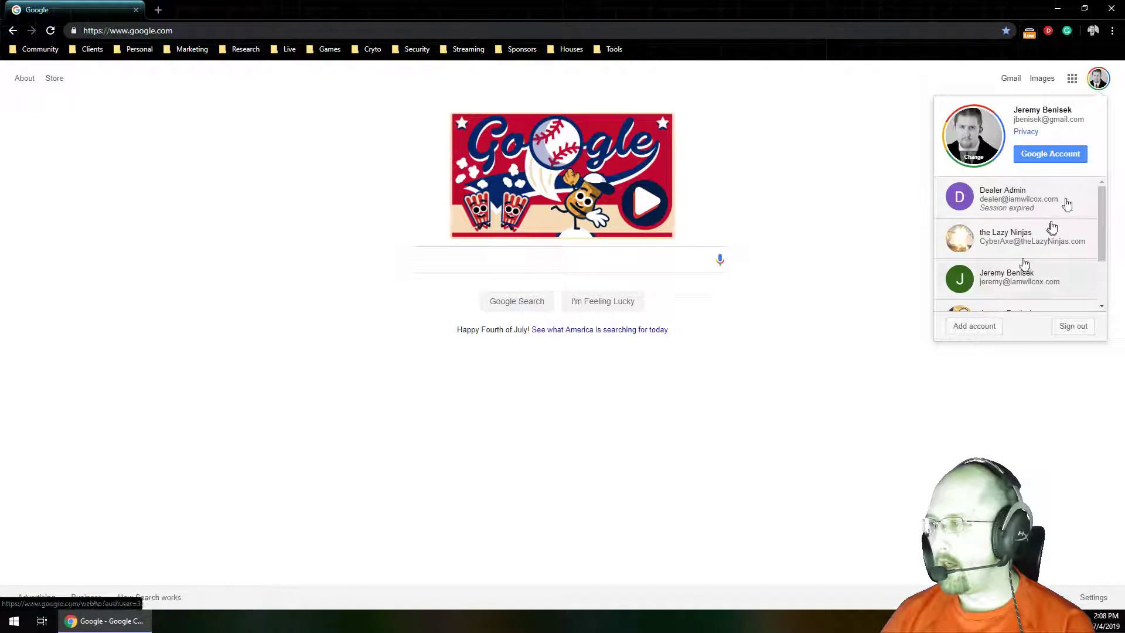
left_click(1059, 154)
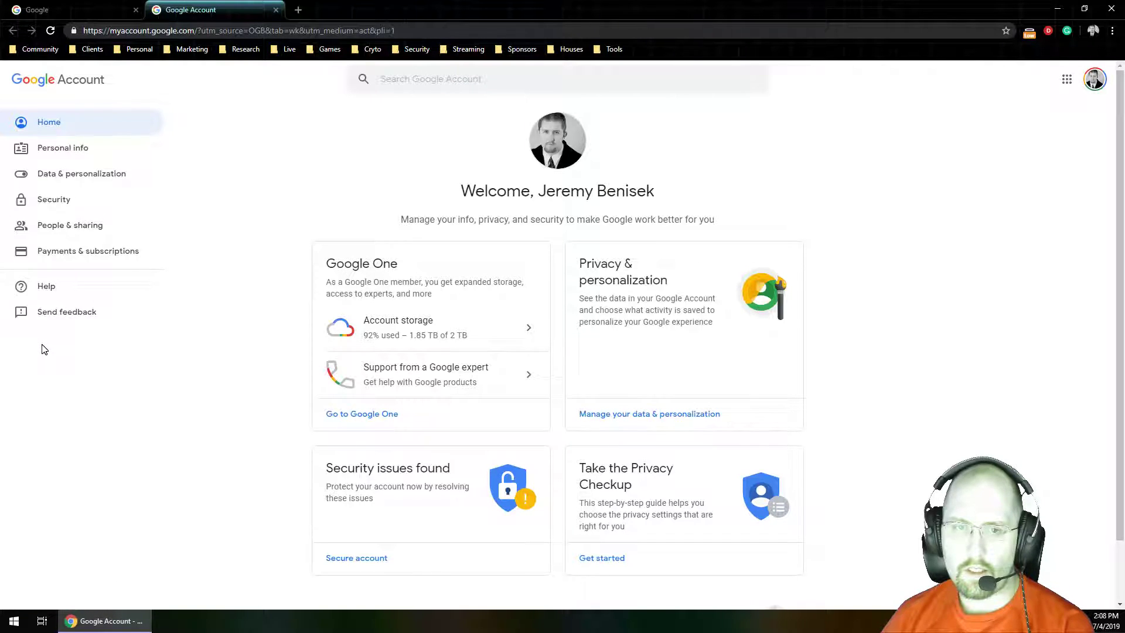
scroll(298, 379, "down", 2)
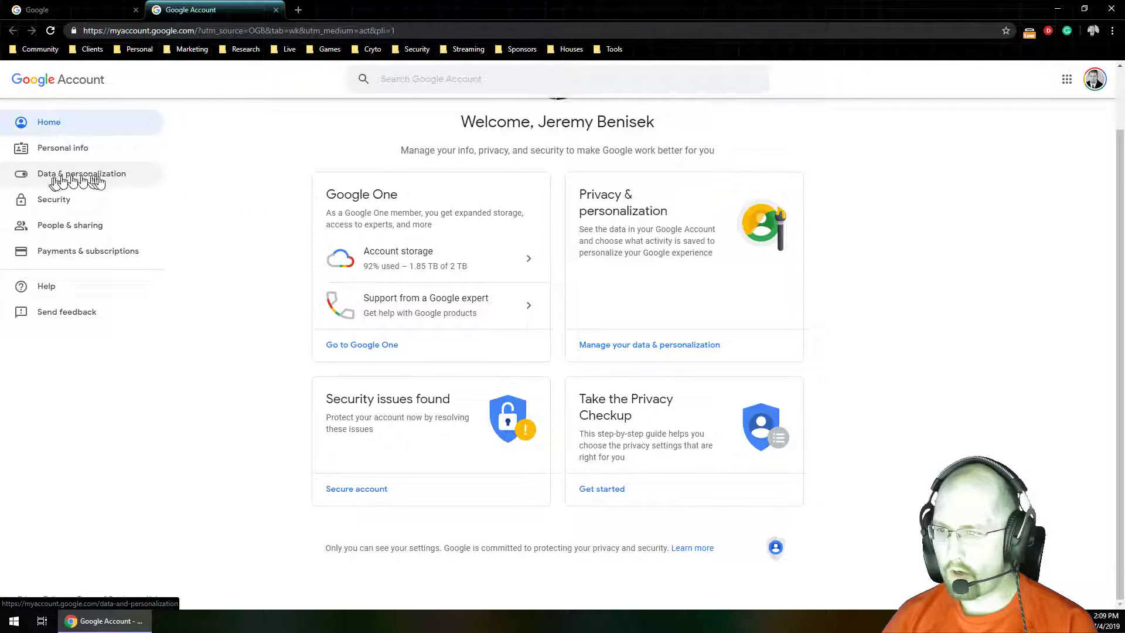
left_click(643, 347)
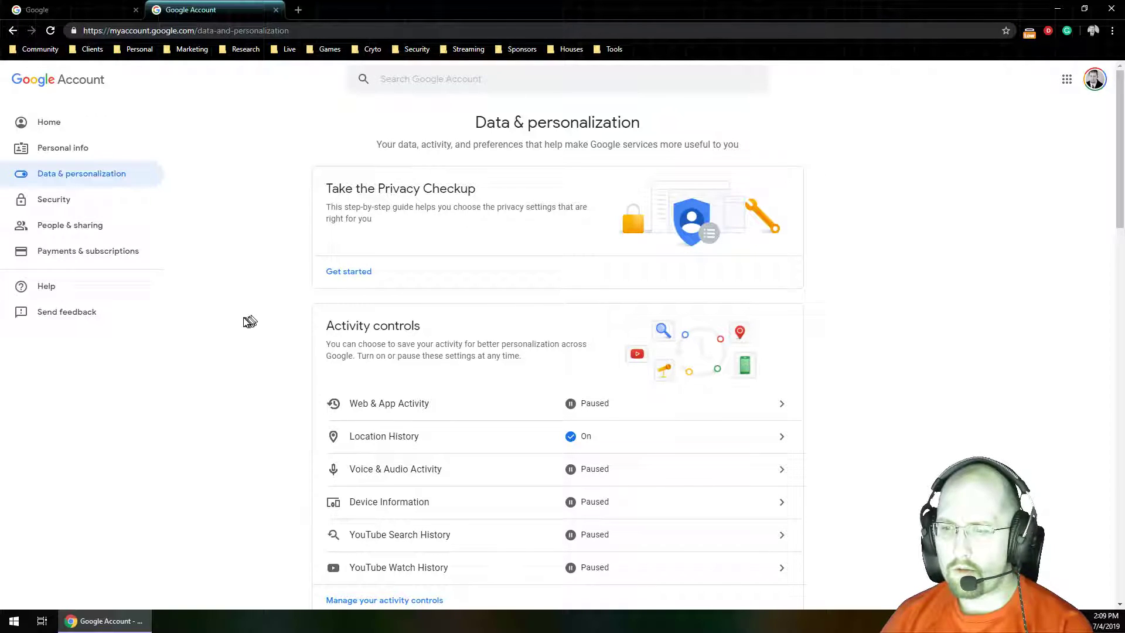
Step: Review the Web & App Activity control and its saved activity, and return to the Data & personalization overview
scroll(246, 322, "down", 1)
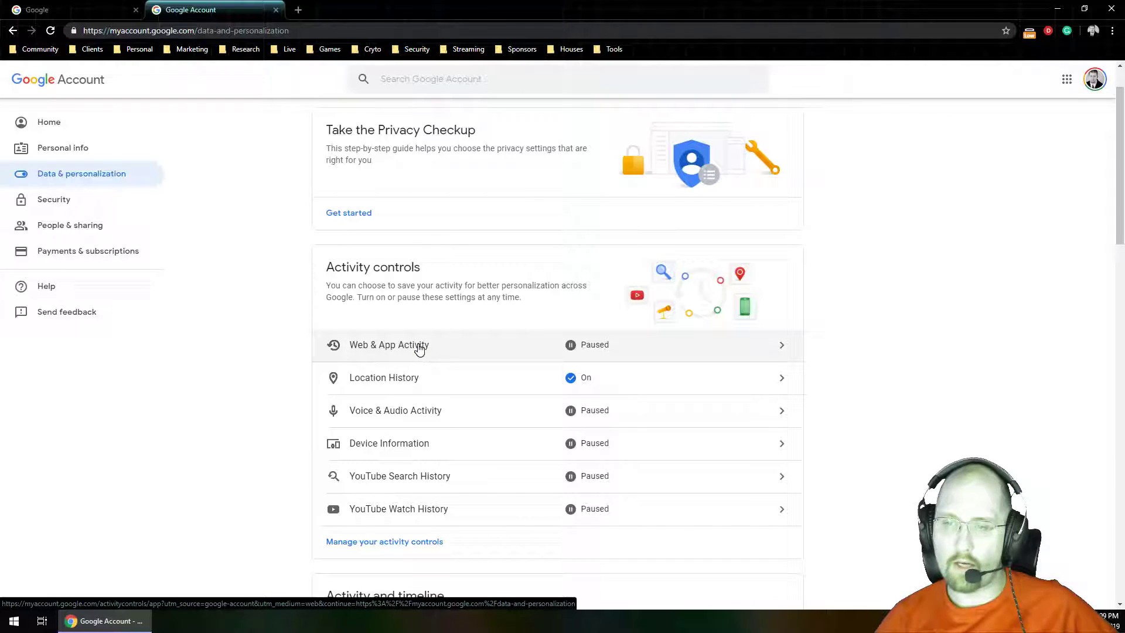
left_click(420, 347)
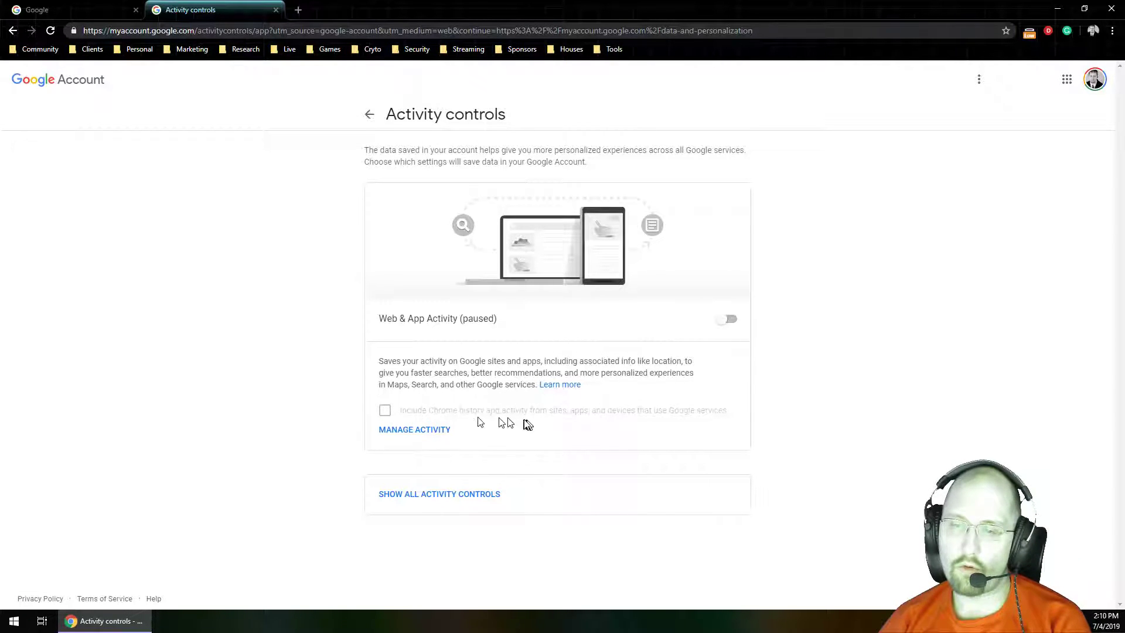
left_click(410, 429)
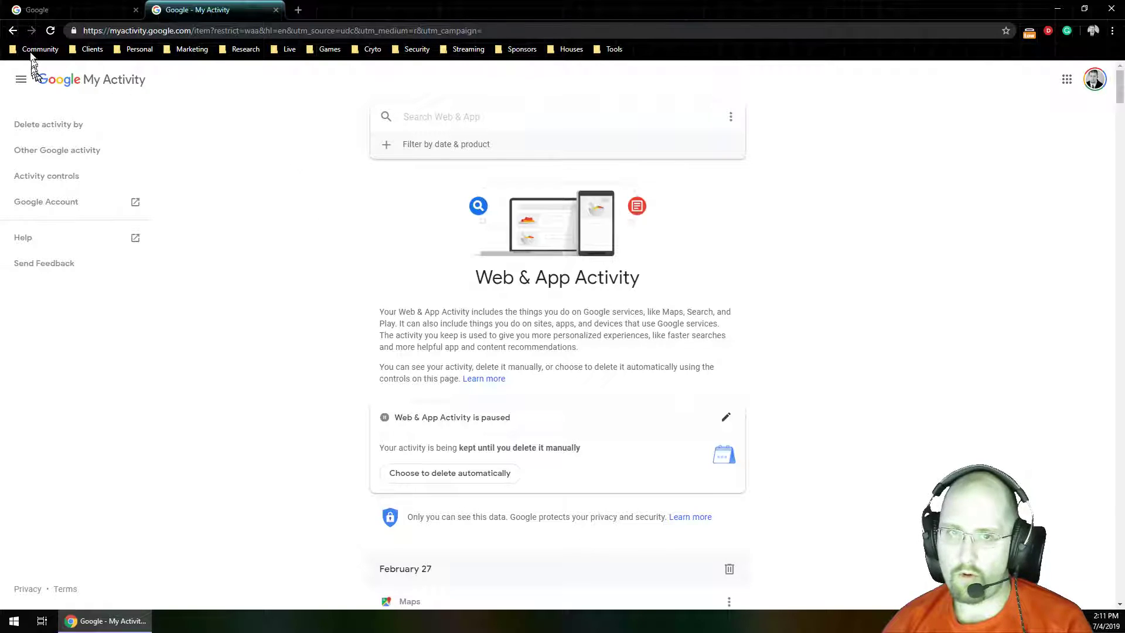
left_click(13, 30)
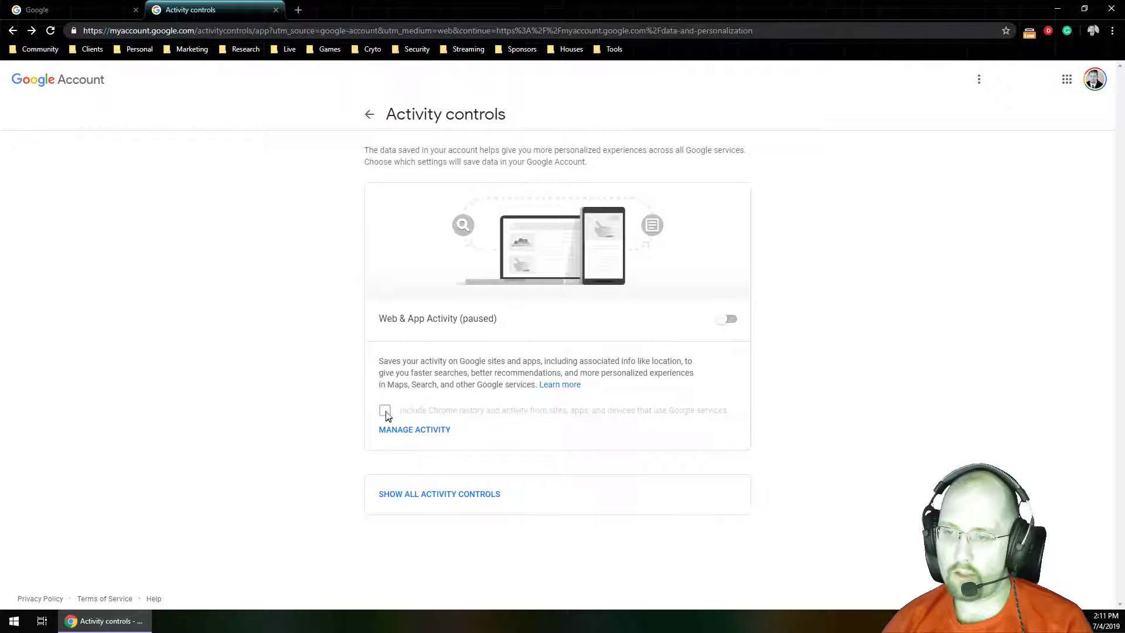
left_click(13, 32)
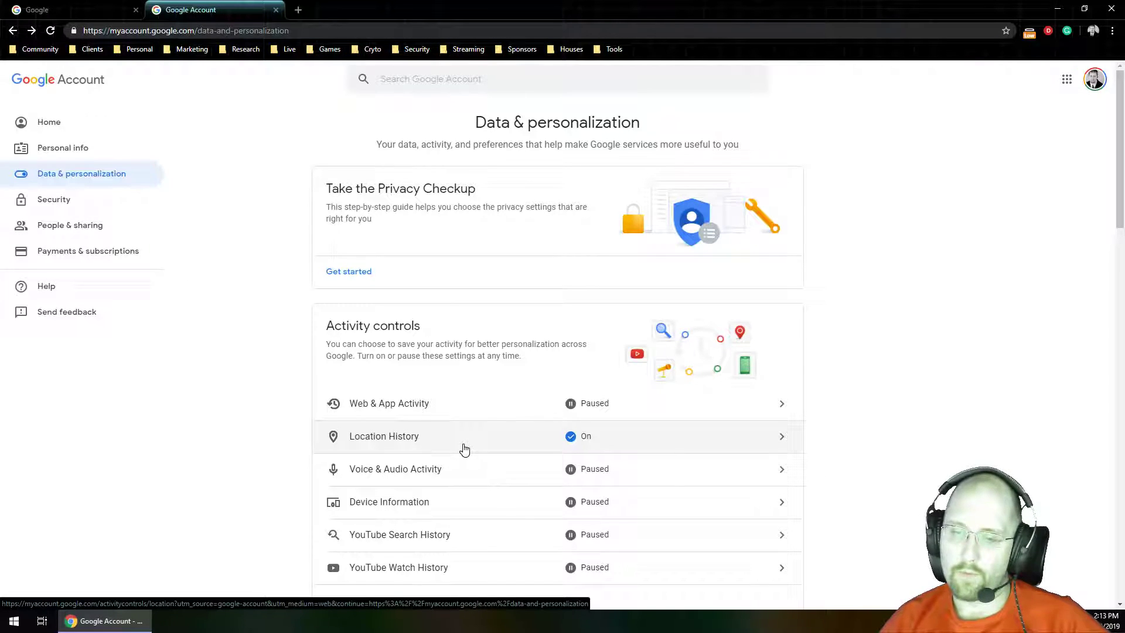
Step: Check the Location History and Voice & Audio Activity controls, returning to the Data & personalization overview after each
left_click(465, 450)
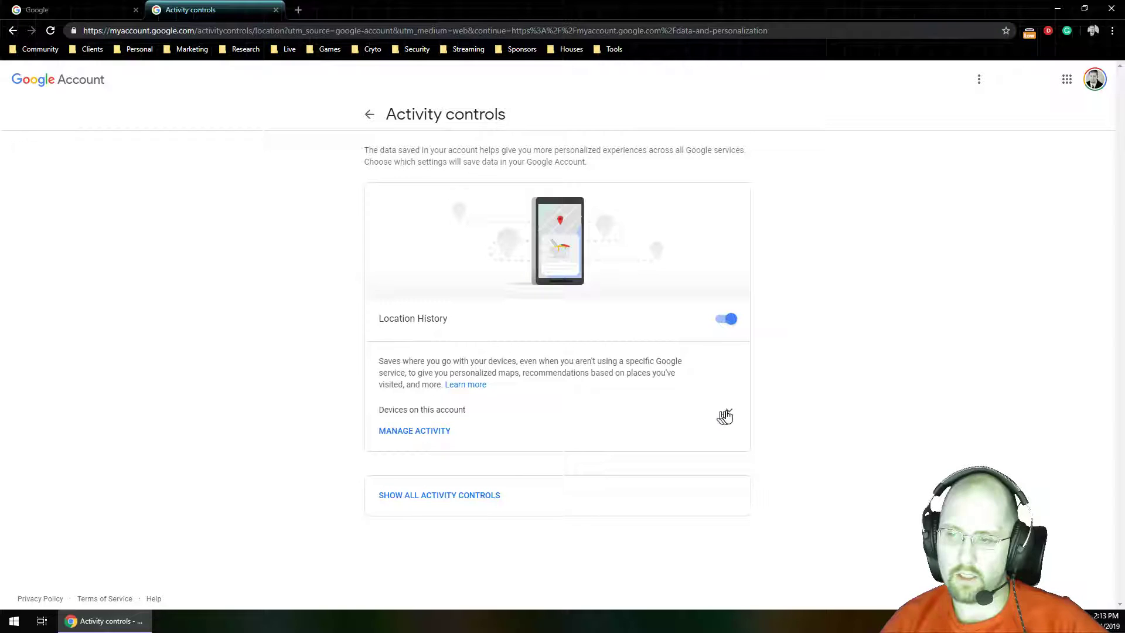
left_click(369, 114)
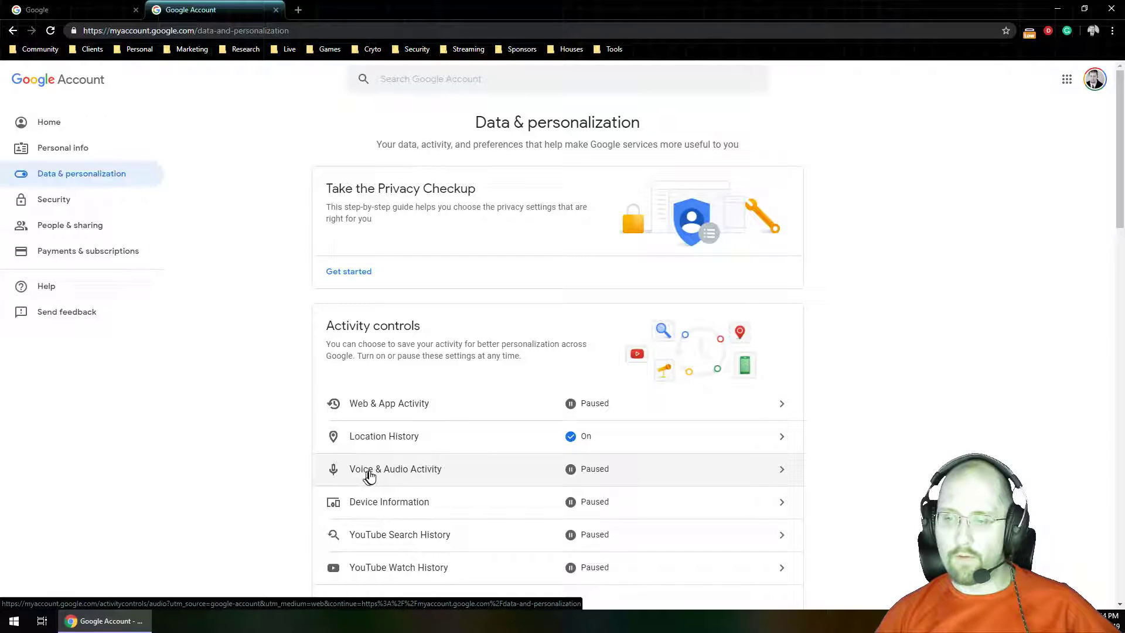
left_click(424, 475)
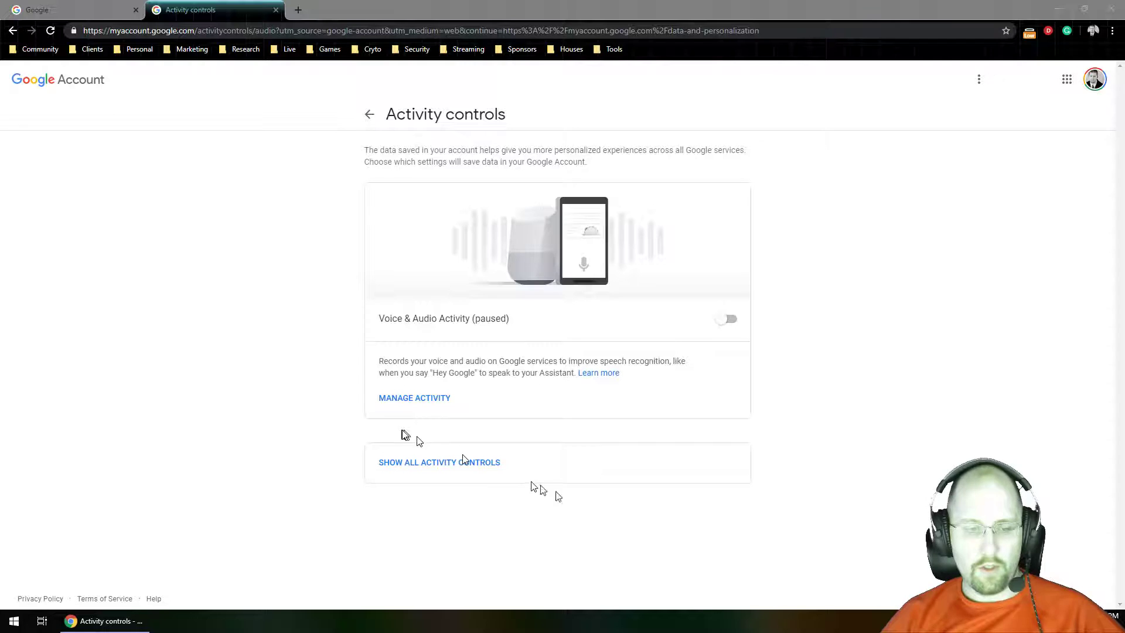
left_click(364, 120)
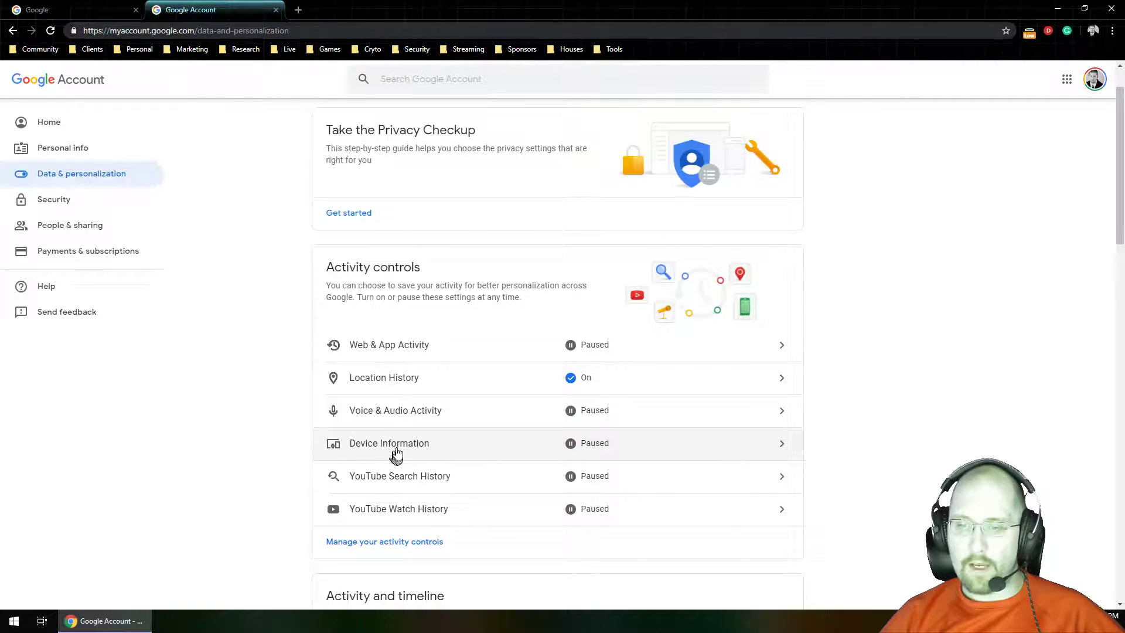
Step: Inspect the Device Information control and the options of its January 12 activity entry, and return to the Data & personalization overview
left_click(390, 445)
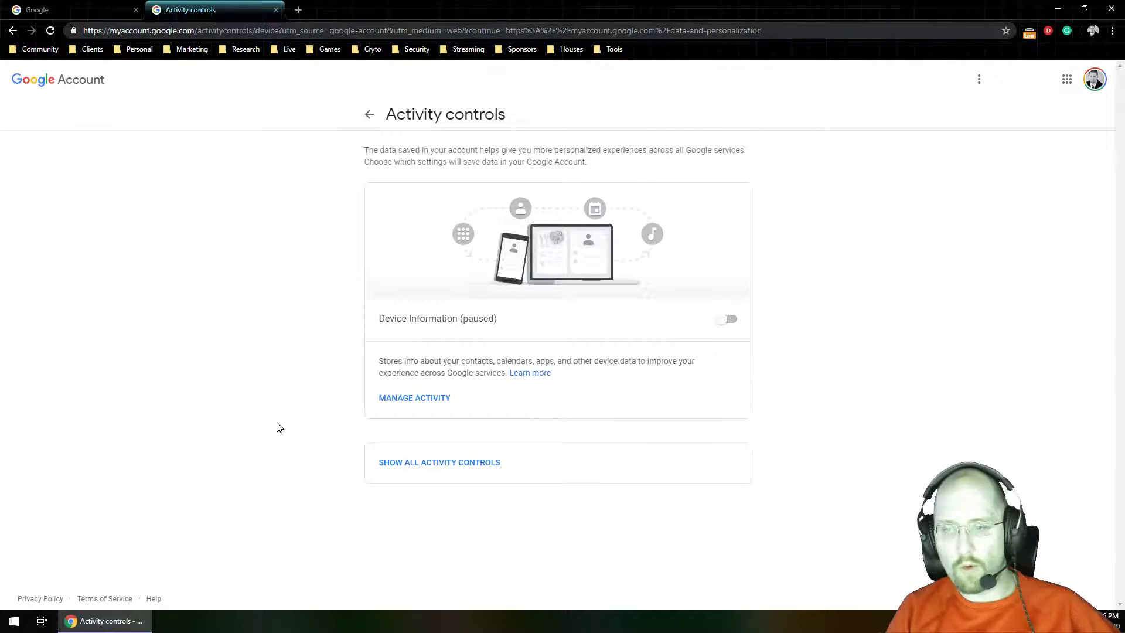
left_click(397, 403)
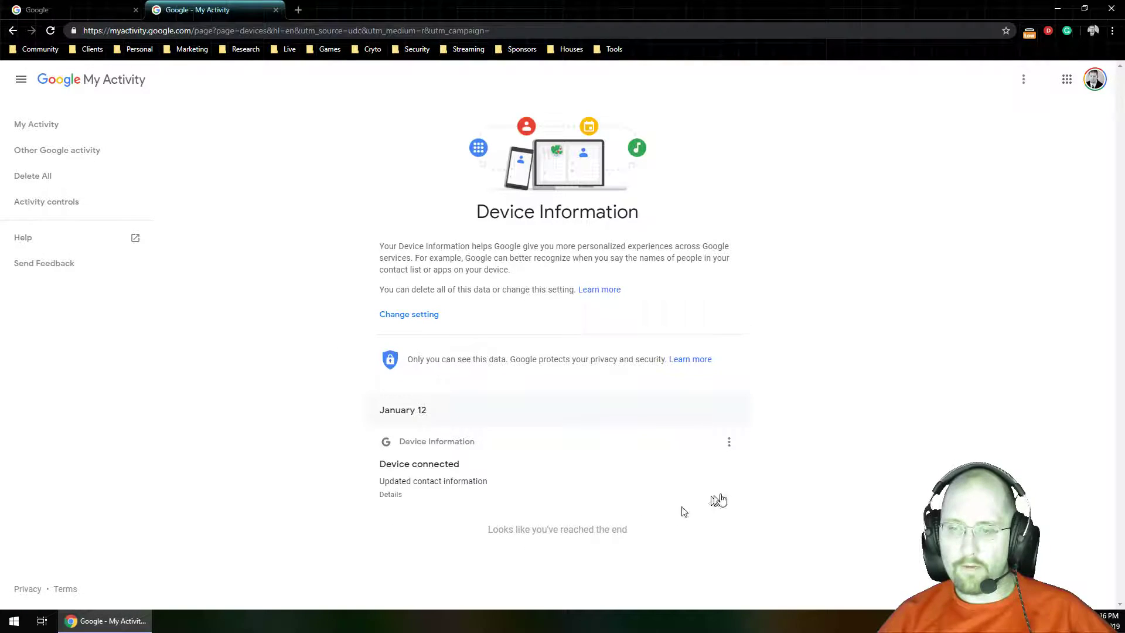
left_click(730, 444)
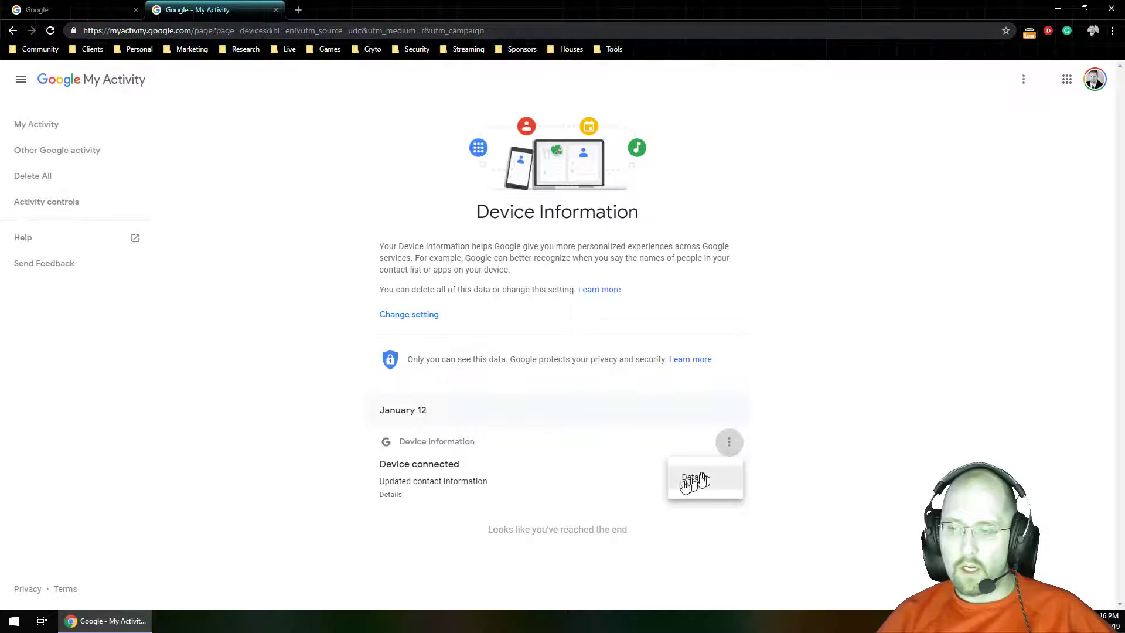
left_click(268, 406)
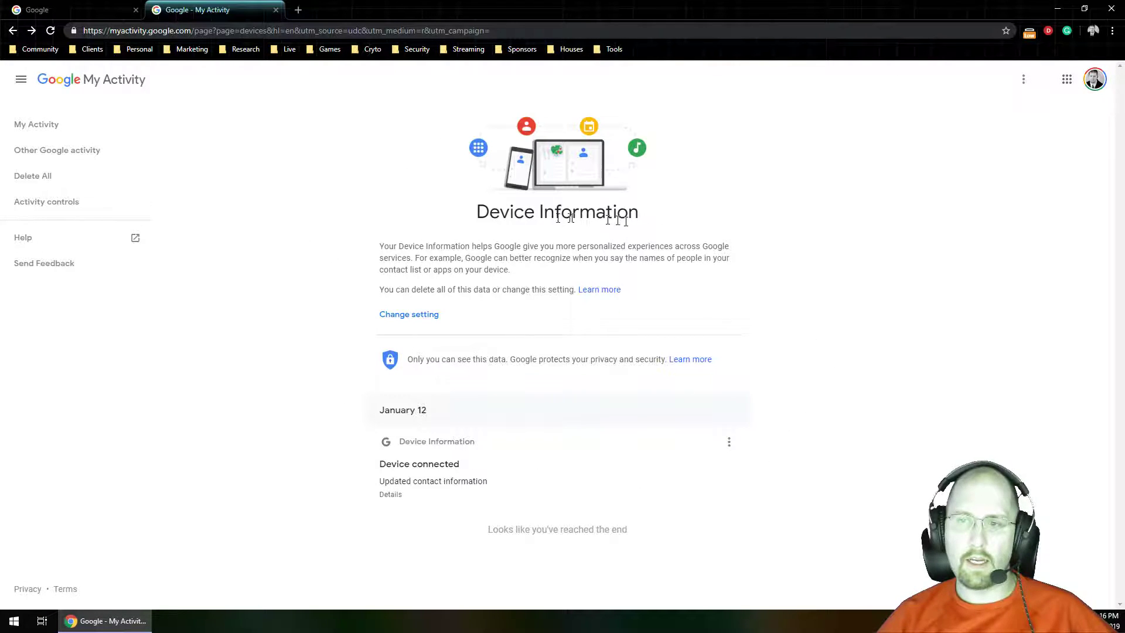
left_click(12, 30)
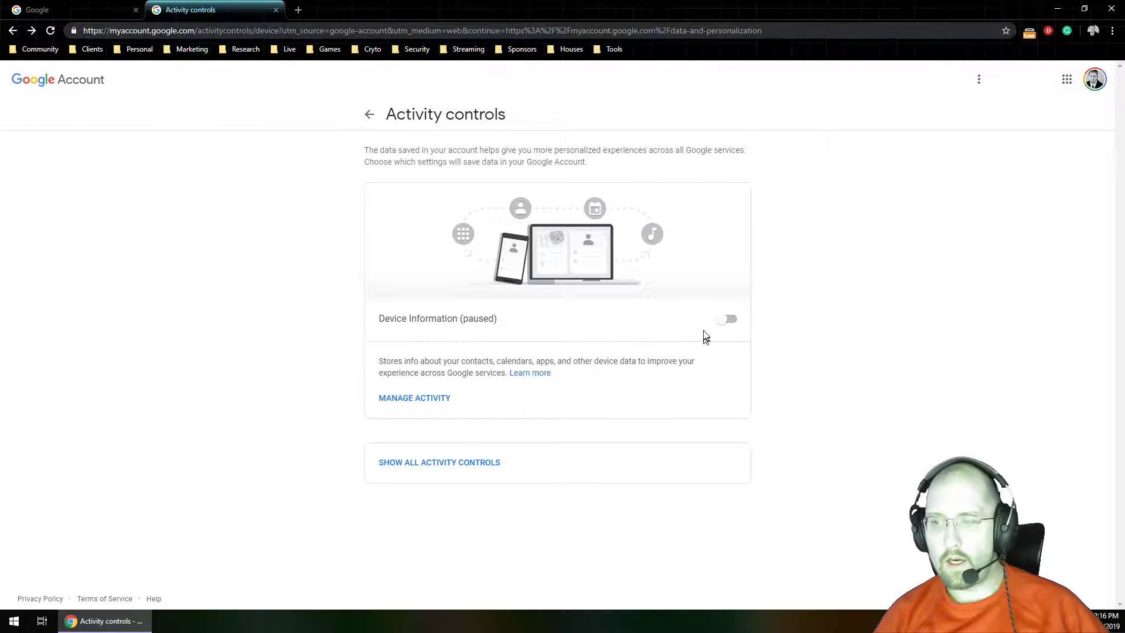
left_click(13, 30)
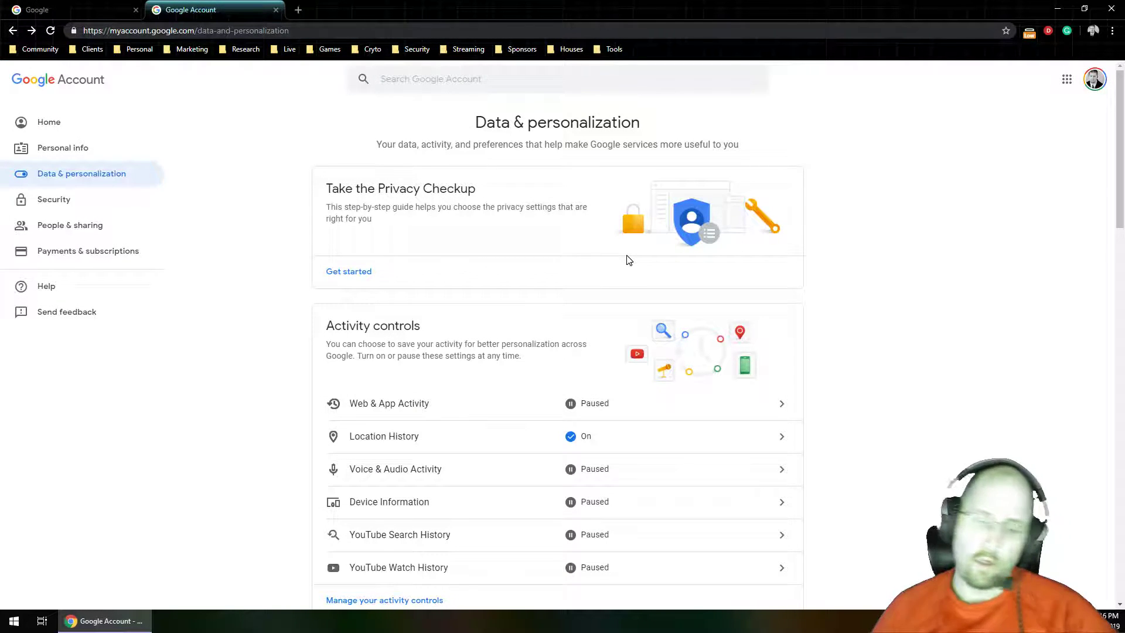
Step: Look over the YouTube history controls, the Activity and timeline section and the Things you create and do section
scroll(599, 276, "down", 3)
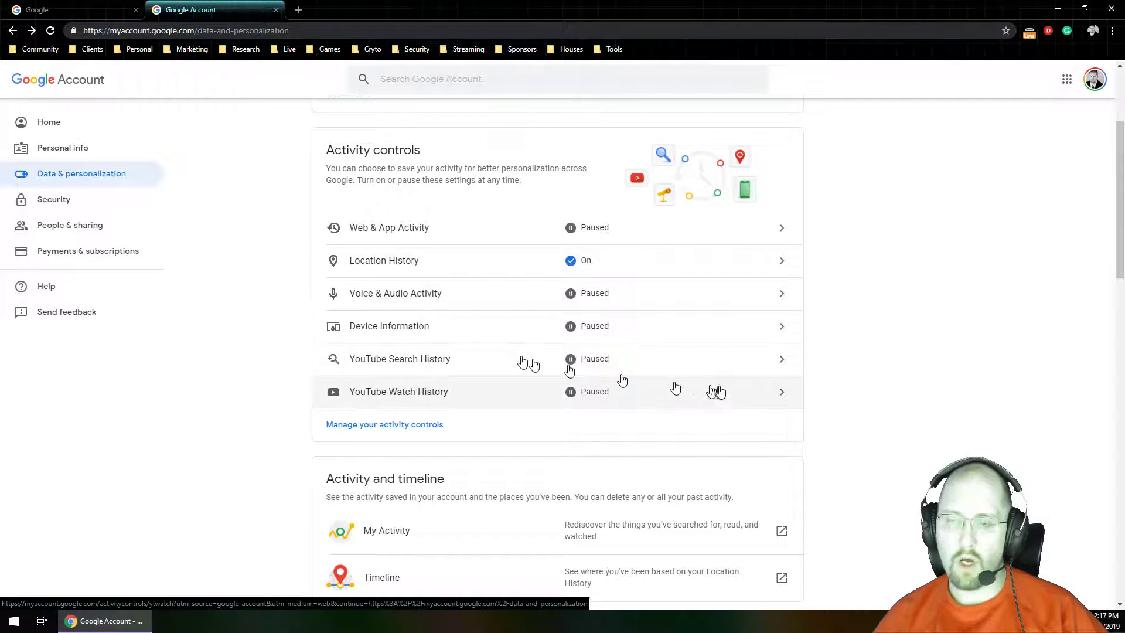
scroll(669, 387, "down", 2)
scroll(645, 346, "up", 2)
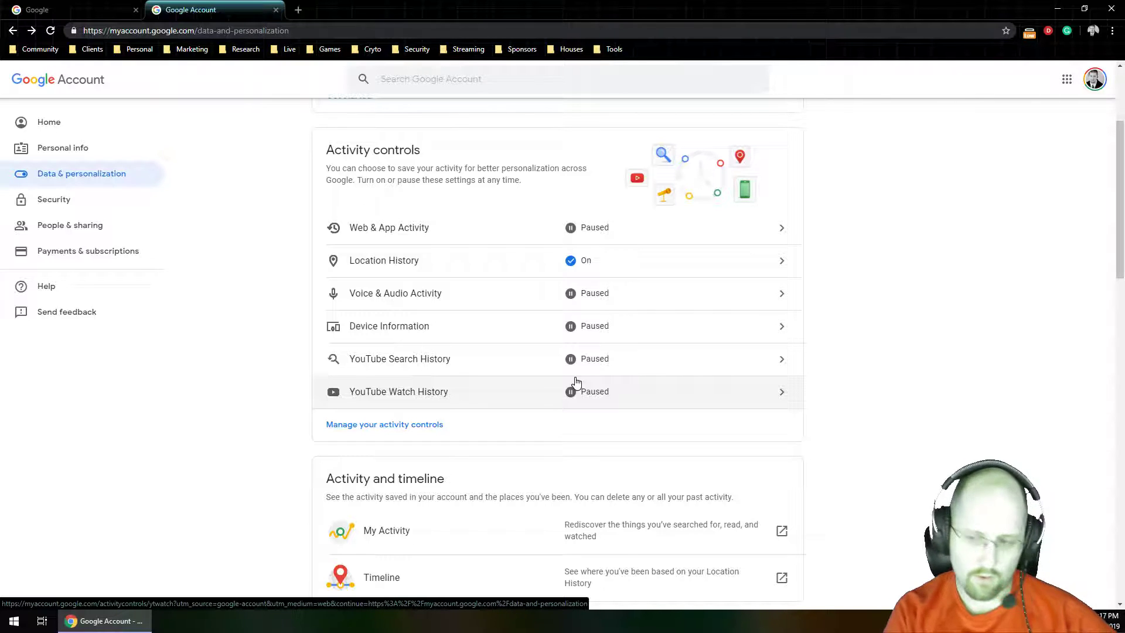
scroll(578, 382, "down", 5)
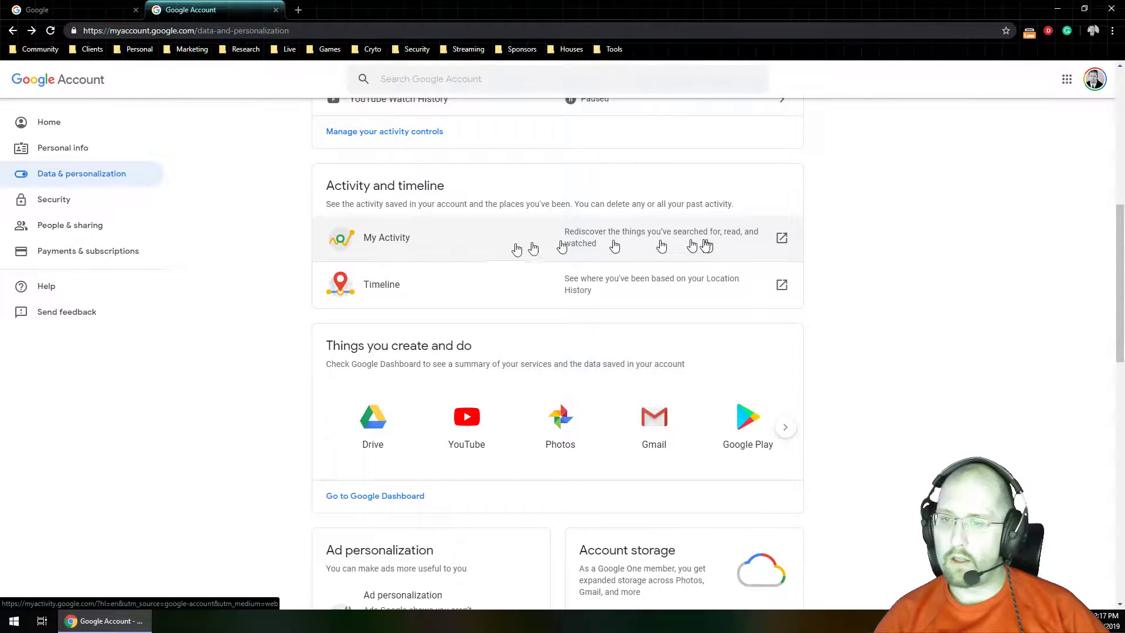
scroll(635, 299, "down", 1)
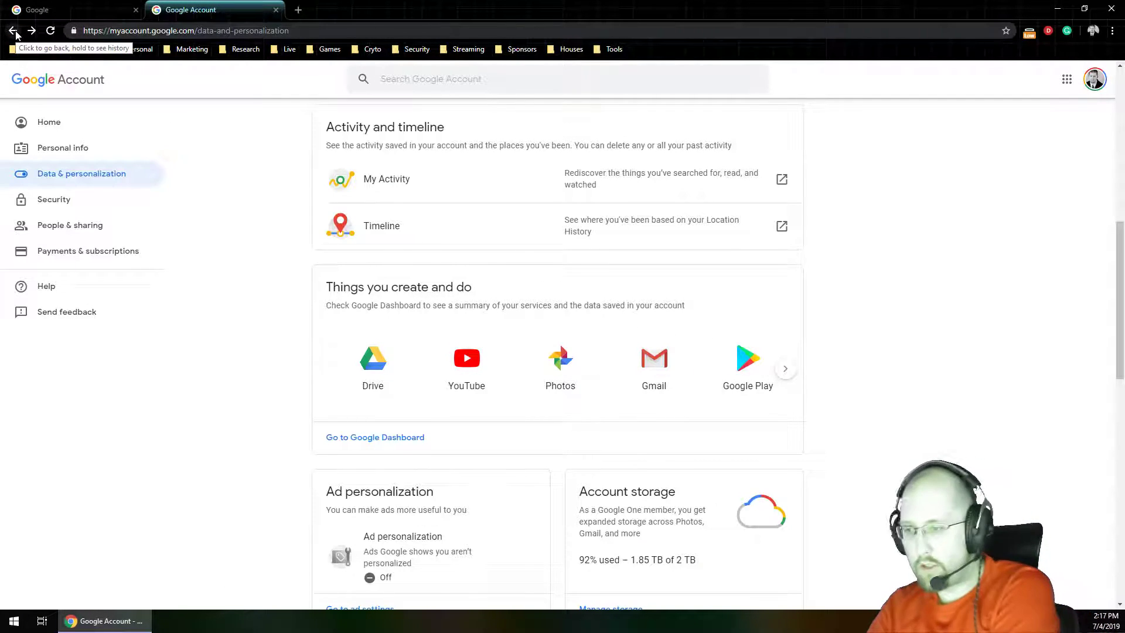
Step: Browse the services under Things you create and do and open the full list in Google Dashboard
left_click(785, 369)
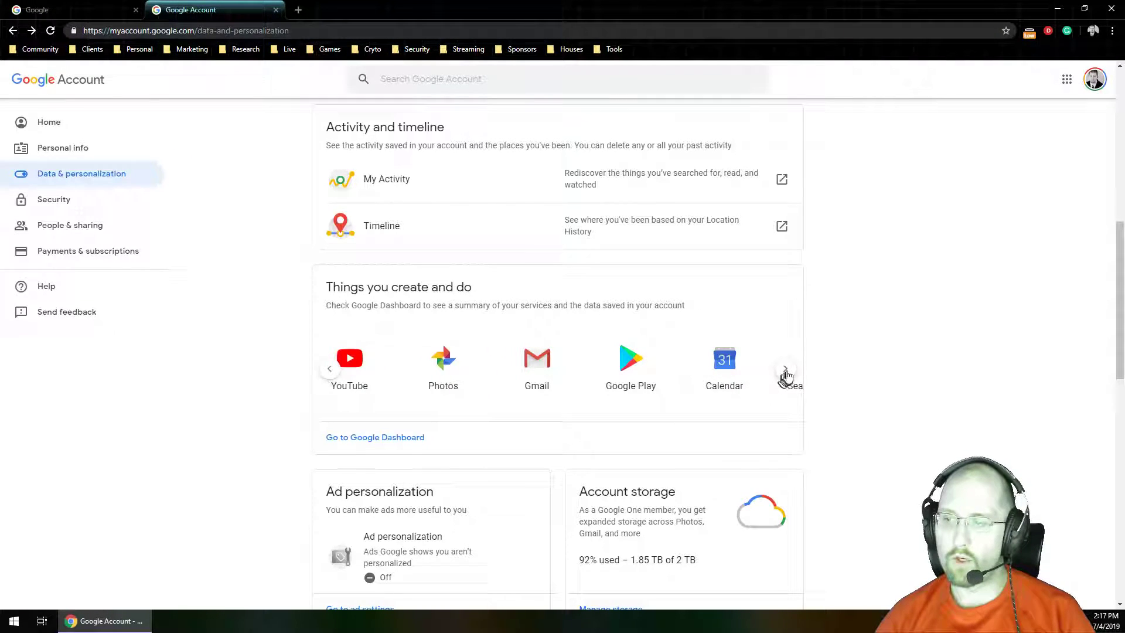
left_click(785, 368)
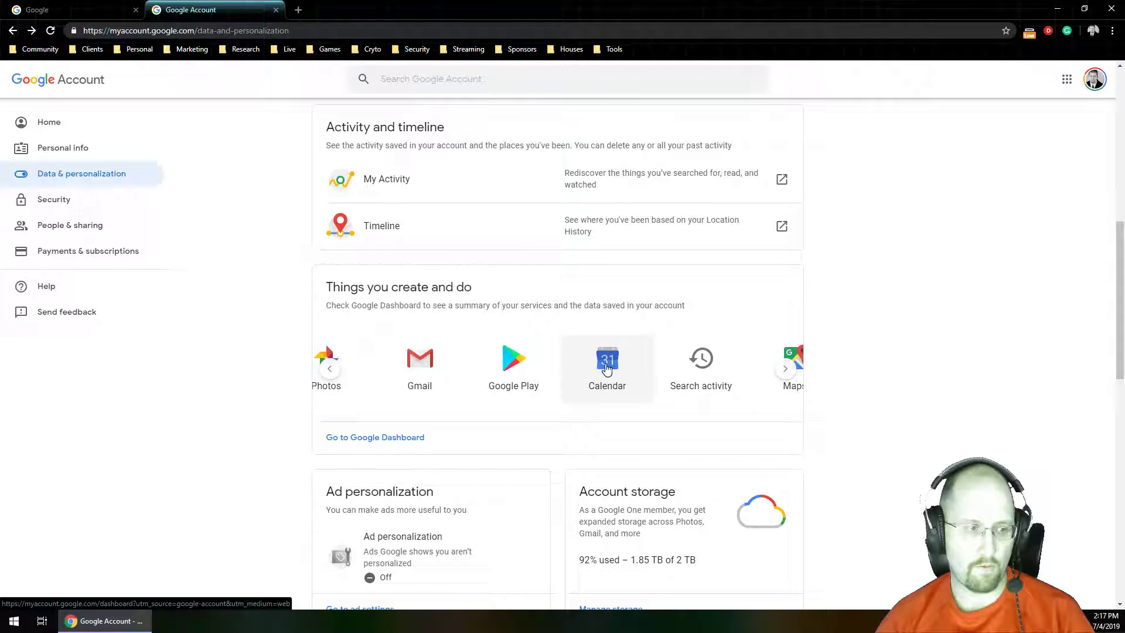
left_click(785, 368)
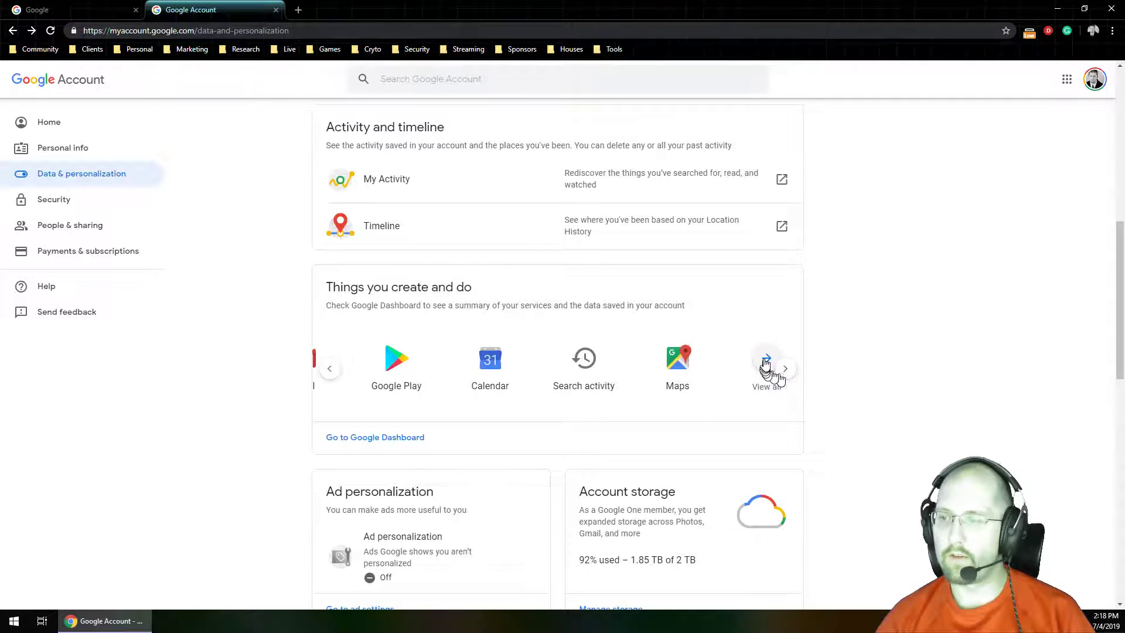
left_click(766, 366)
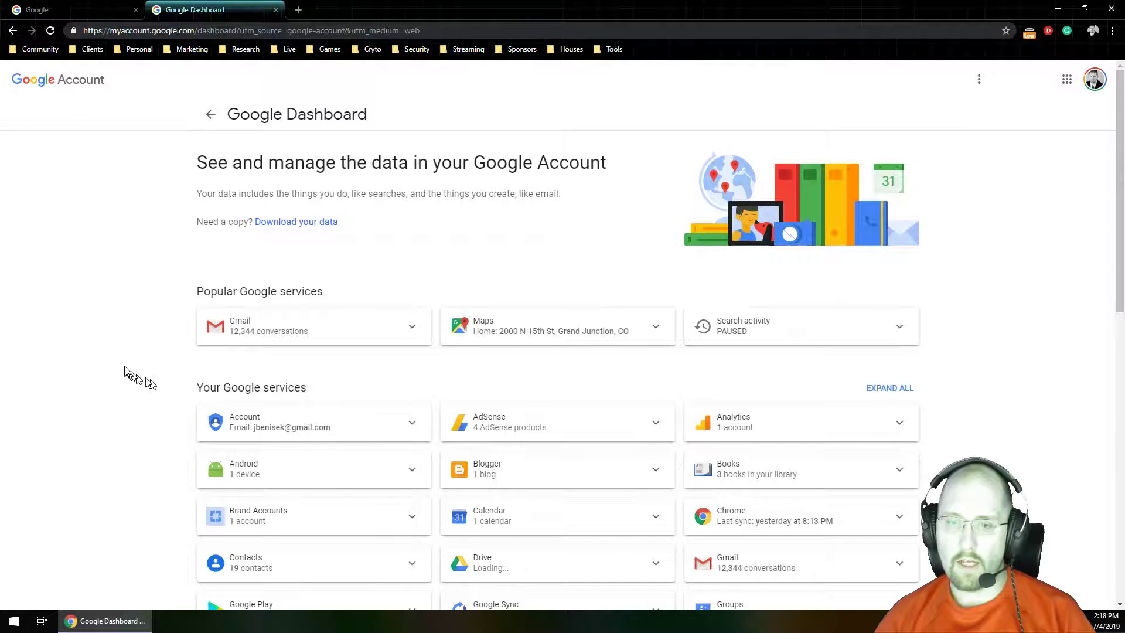
Step: Examine the services listed under Your Google services in the Dashboard and the data each one stores
scroll(1049, 362, "down", 1)
scroll(1050, 362, "up", 1)
scroll(543, 322, "down", 5)
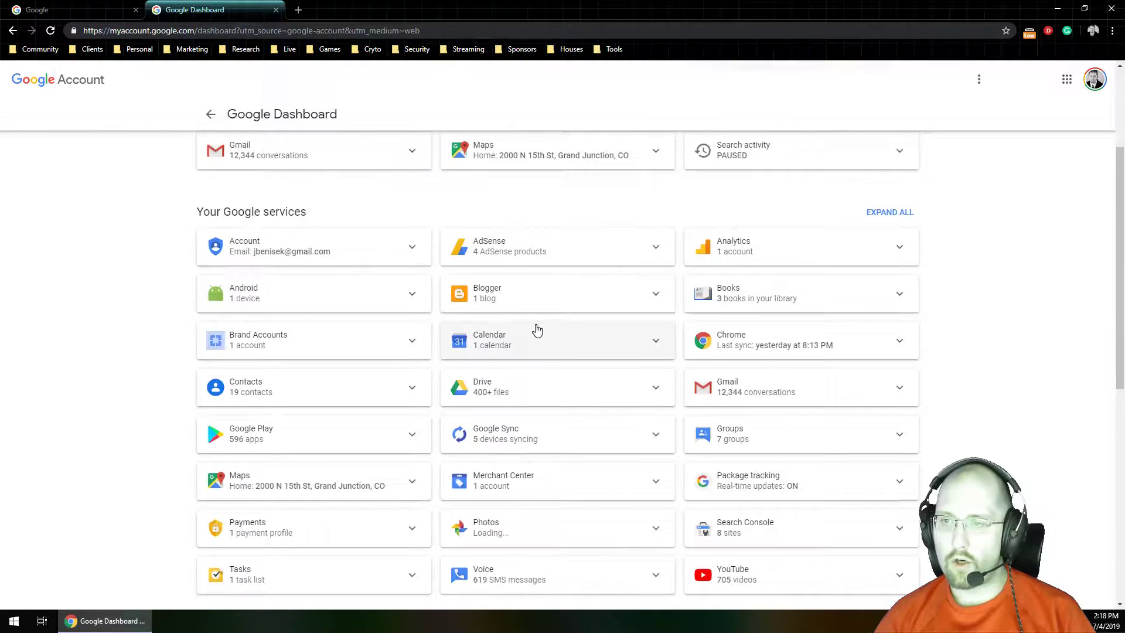
scroll(537, 329, "up", 1)
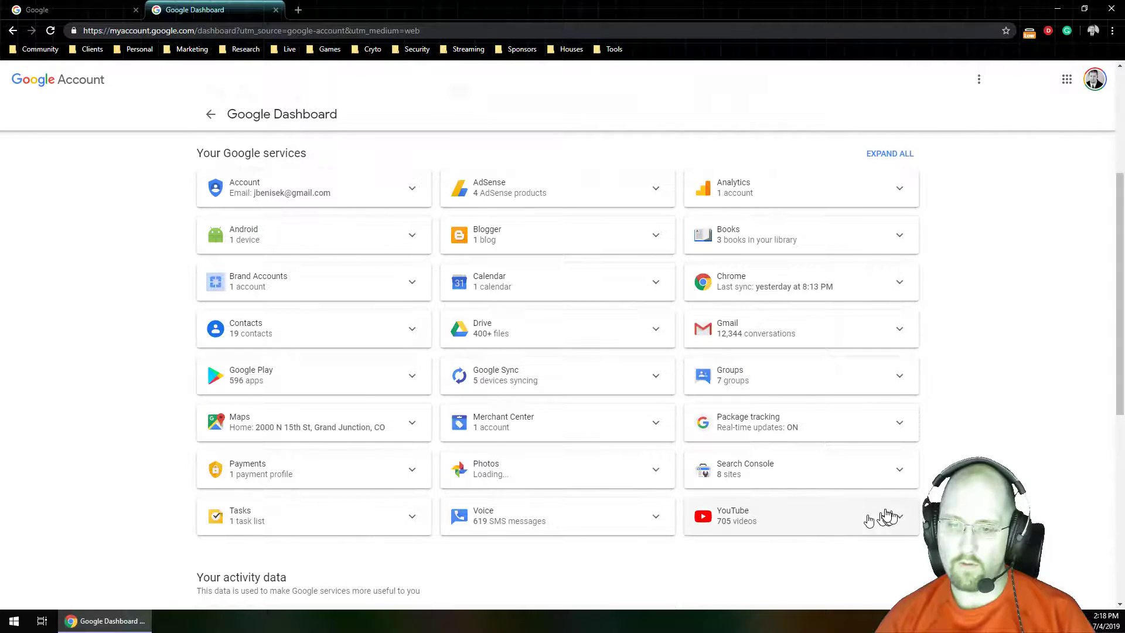
scroll(930, 488, "down", 1)
scroll(931, 488, "down", 3)
scroll(931, 488, "down", 2)
scroll(302, 305, "up", 4)
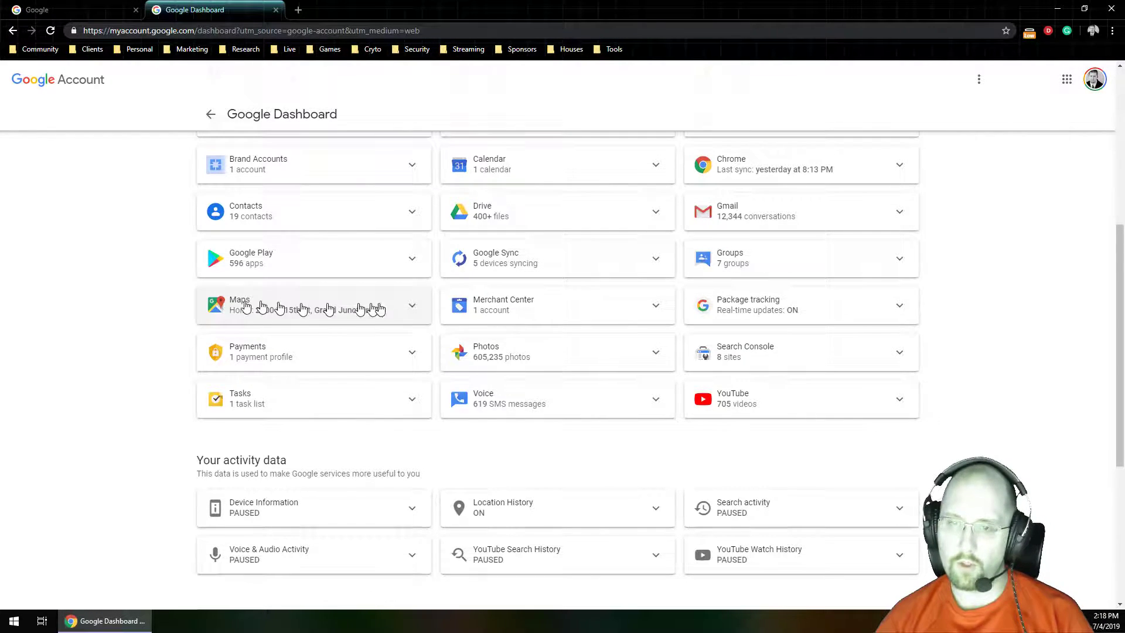
scroll(410, 370, "up", 2)
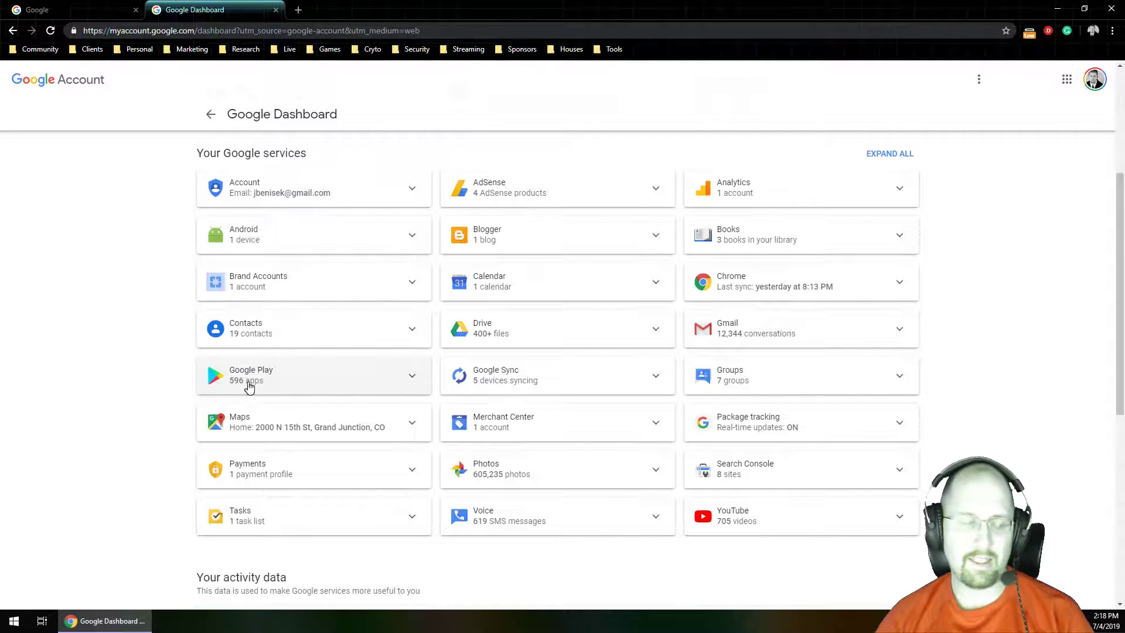
scroll(351, 391, "up", 1)
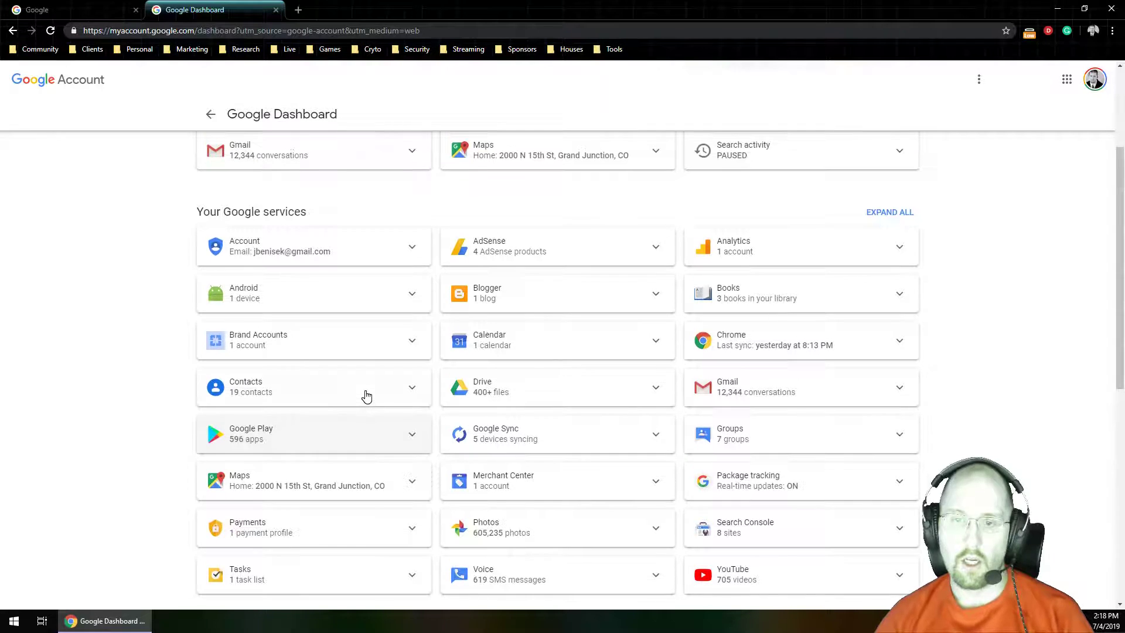
scroll(673, 475, "down", 1)
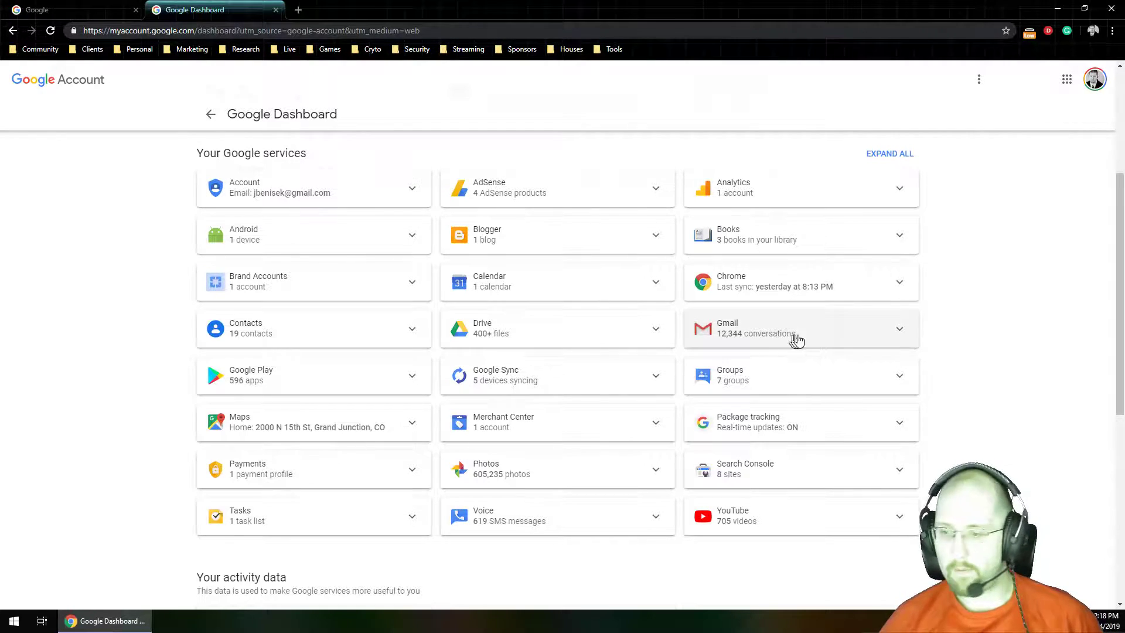
scroll(811, 366, "down", 3)
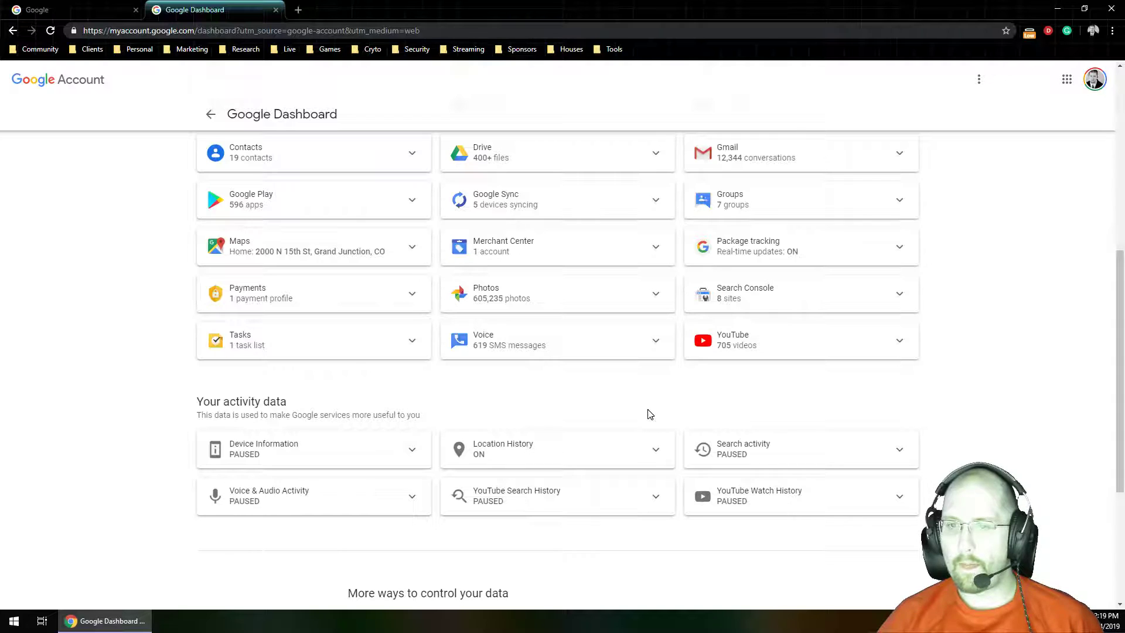
scroll(649, 414, "up", 3)
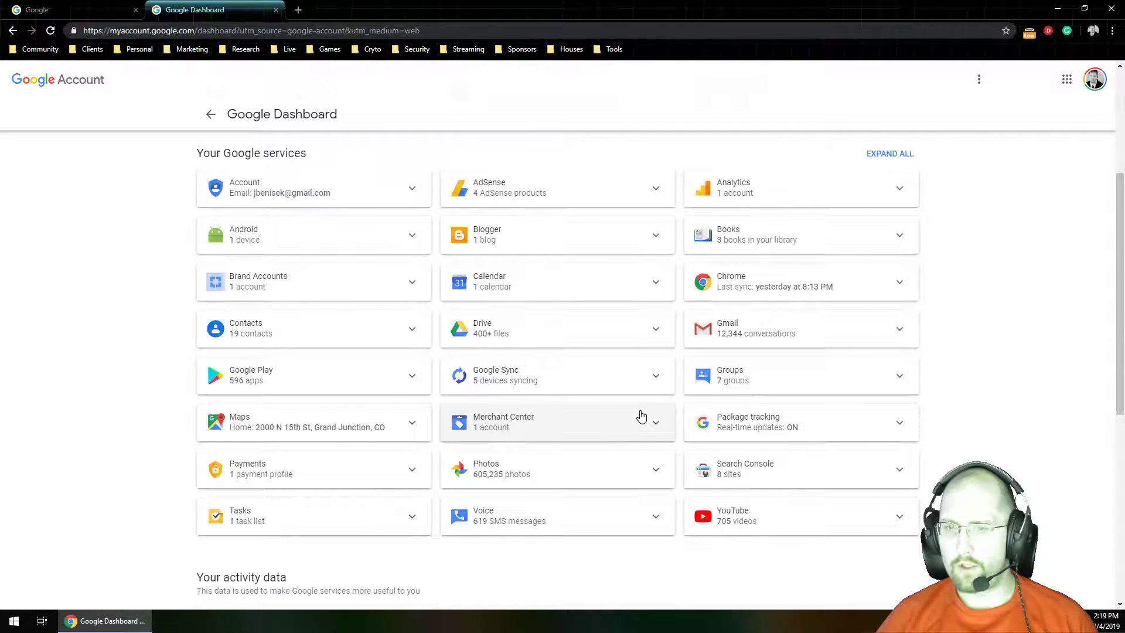
Step: Look over the Your activity data and More ways to control your data sections of the Dashboard
scroll(641, 417, "down", 6)
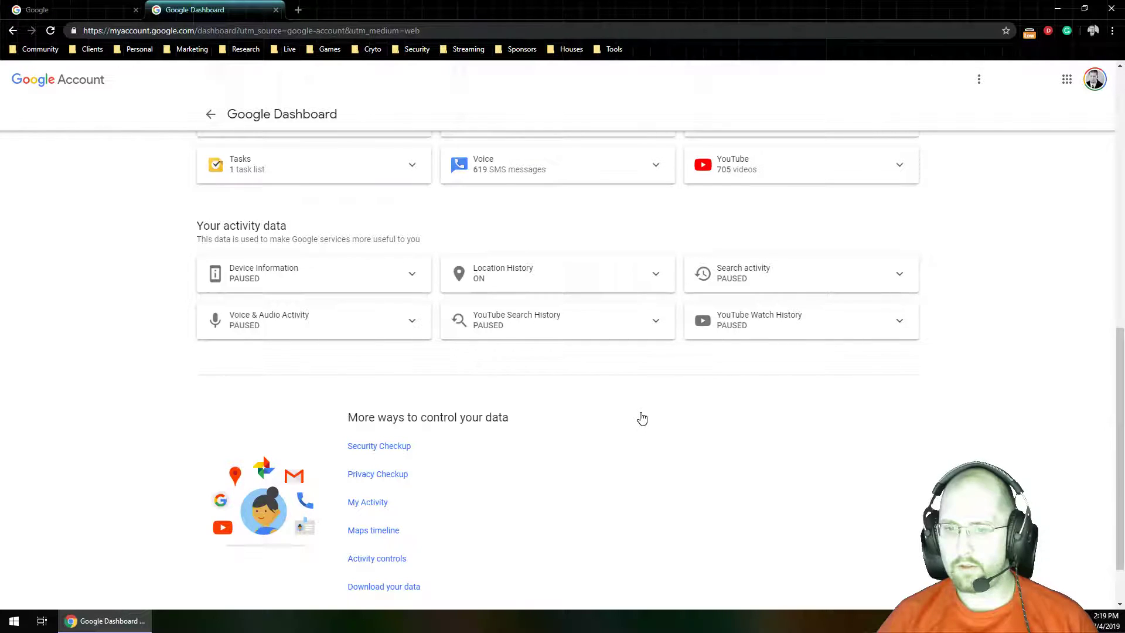
scroll(641, 417, "down", 1)
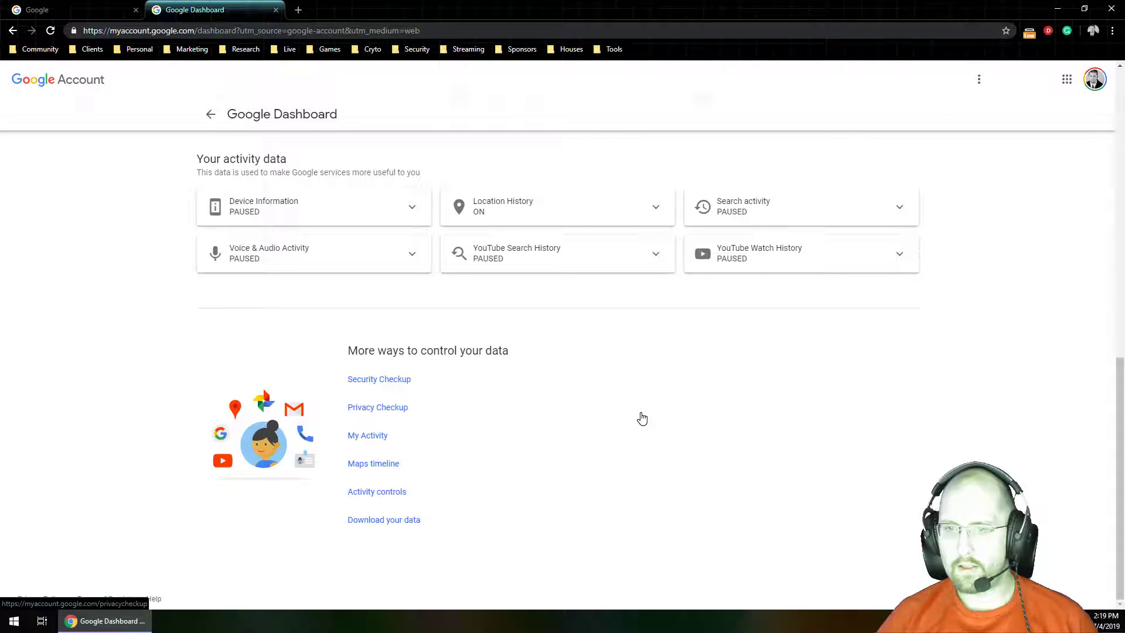
scroll(642, 417, "up", 6)
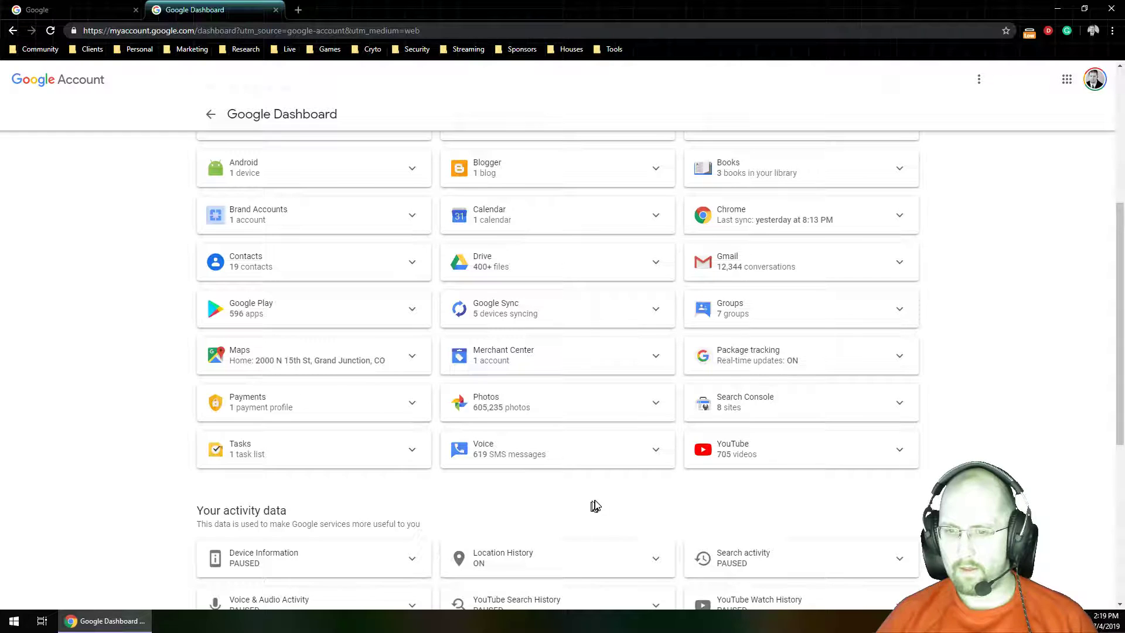
scroll(596, 505, "down", 2)
scroll(598, 504, "up", 3)
scroll(599, 504, "down", 3)
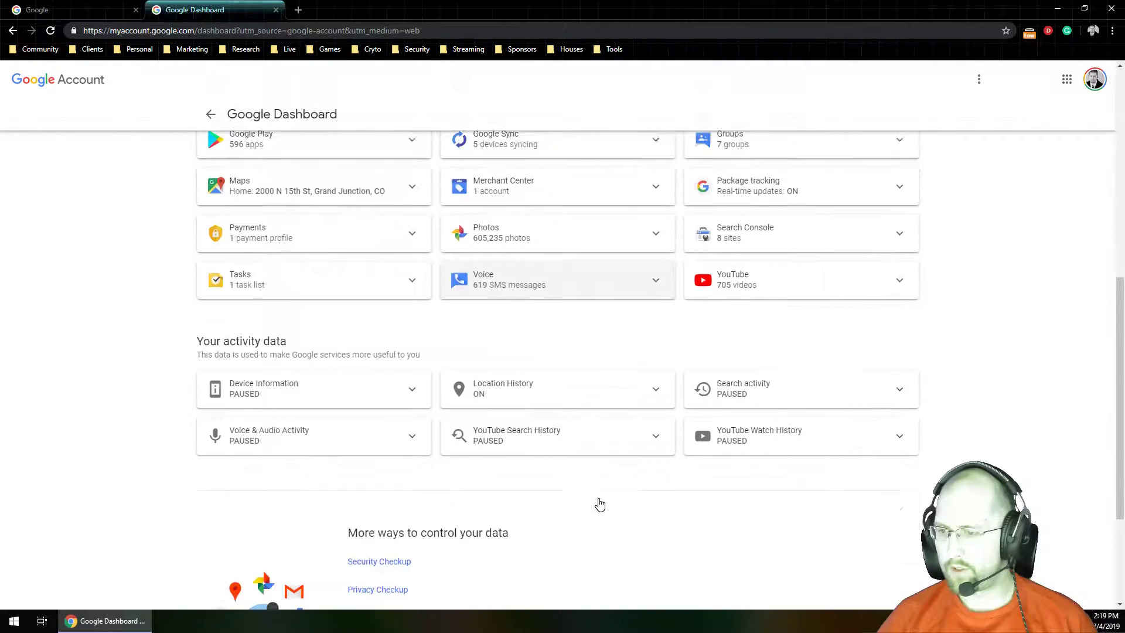
scroll(601, 504, "up", 4)
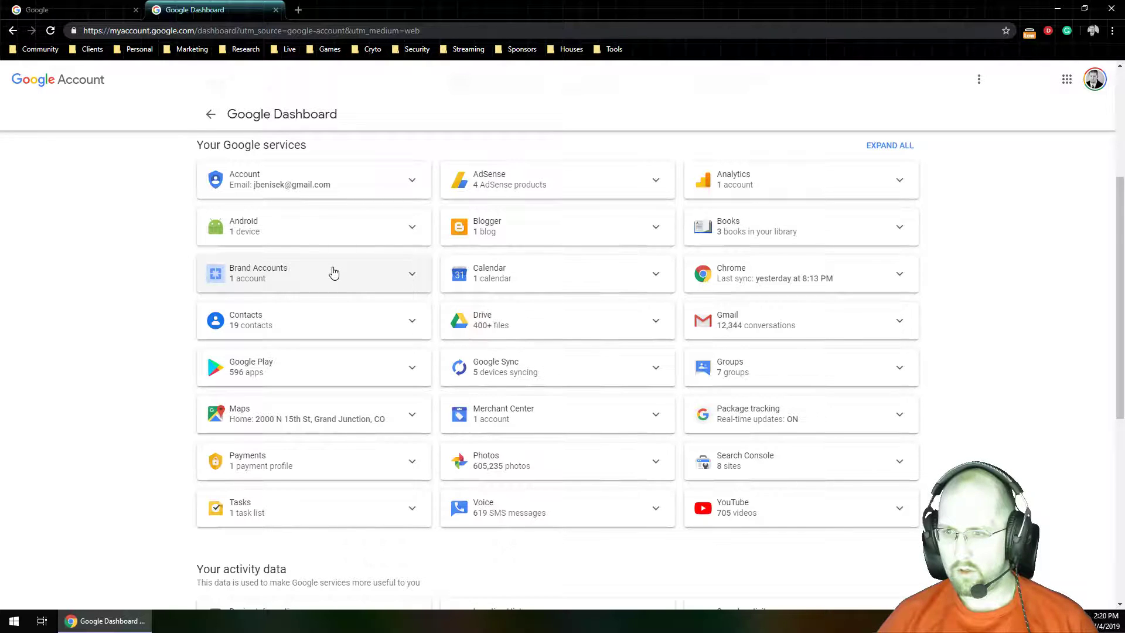
Step: Expand and collapse all cards under Your Google services, and recheck the activity data below them
left_click(892, 145)
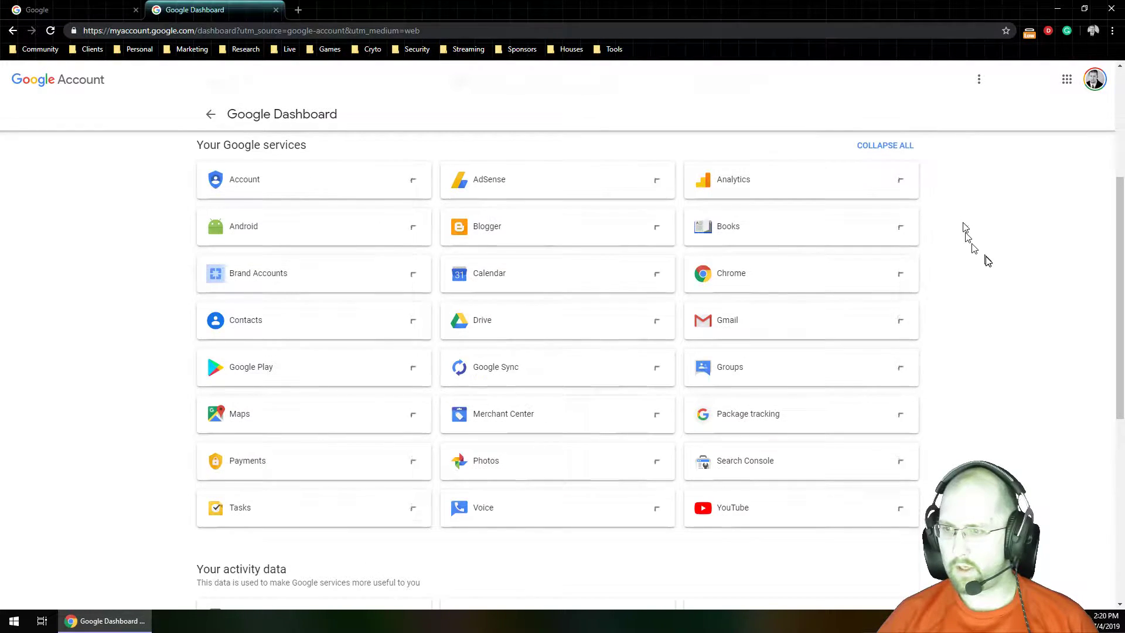
left_click(892, 145)
scroll(176, 332, "down", 4)
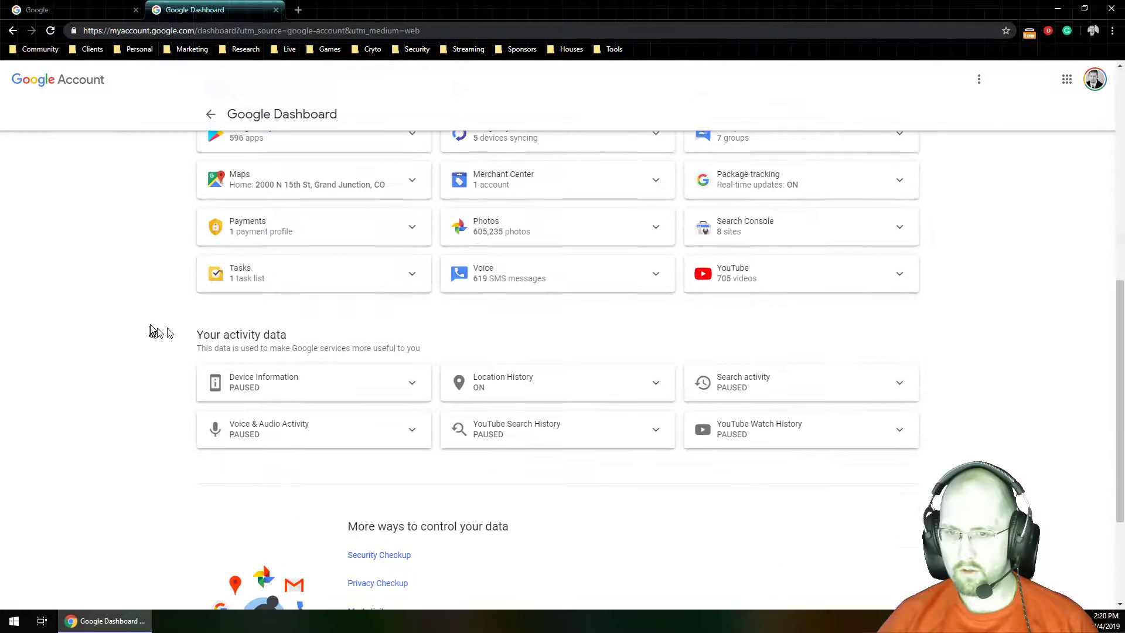
scroll(153, 328, "down", 3)
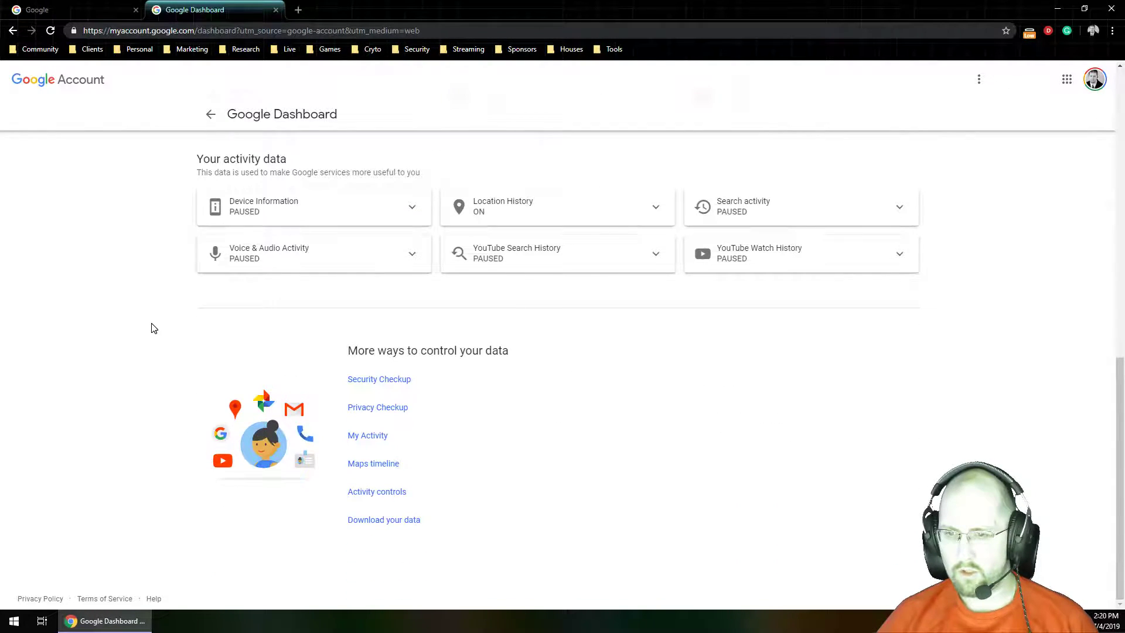
scroll(151, 328, "up", 4)
scroll(152, 330, "down", 4)
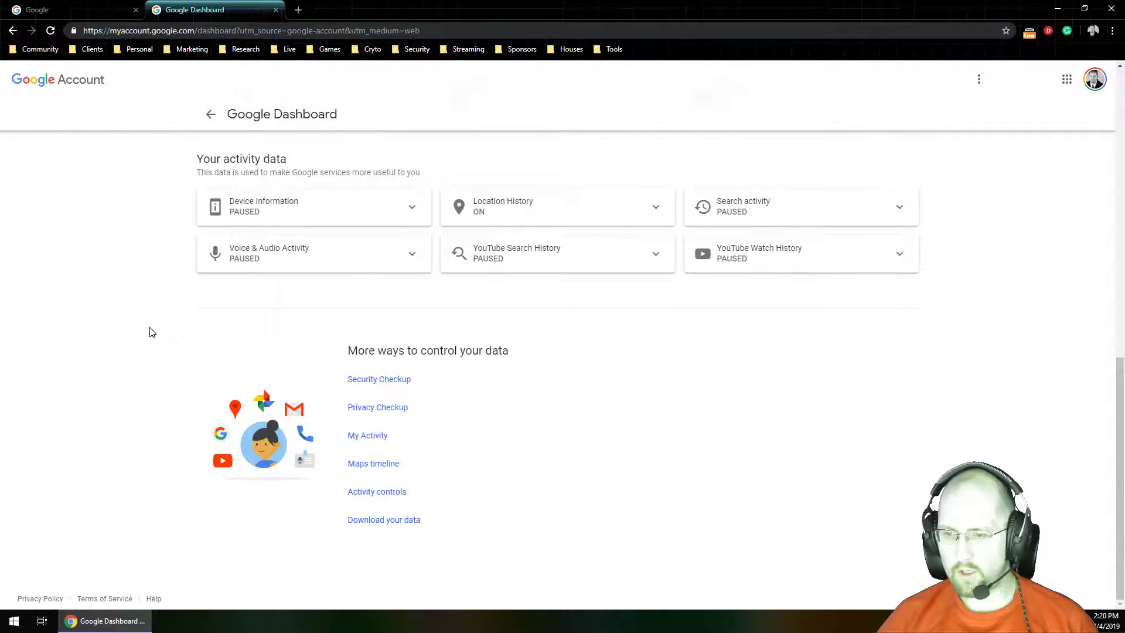
Step: Glance over the service cards once more and return from Google Dashboard to the Data & personalization overview
scroll(151, 333, "up", 8)
scroll(150, 334, "down", 1)
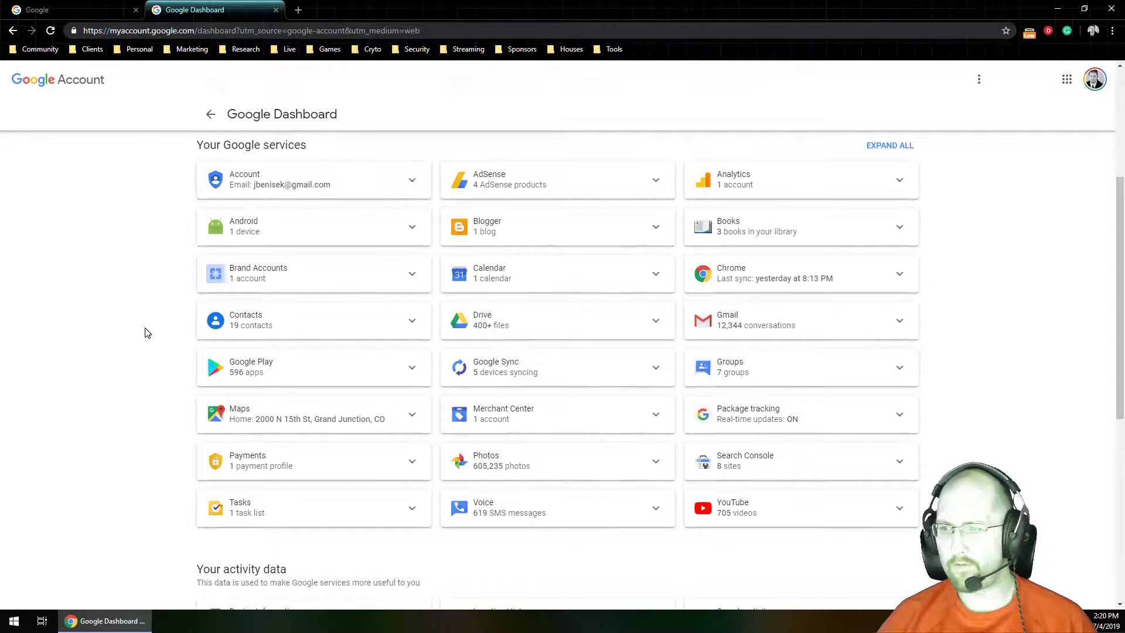
scroll(148, 333, "up", 4)
left_click(212, 113)
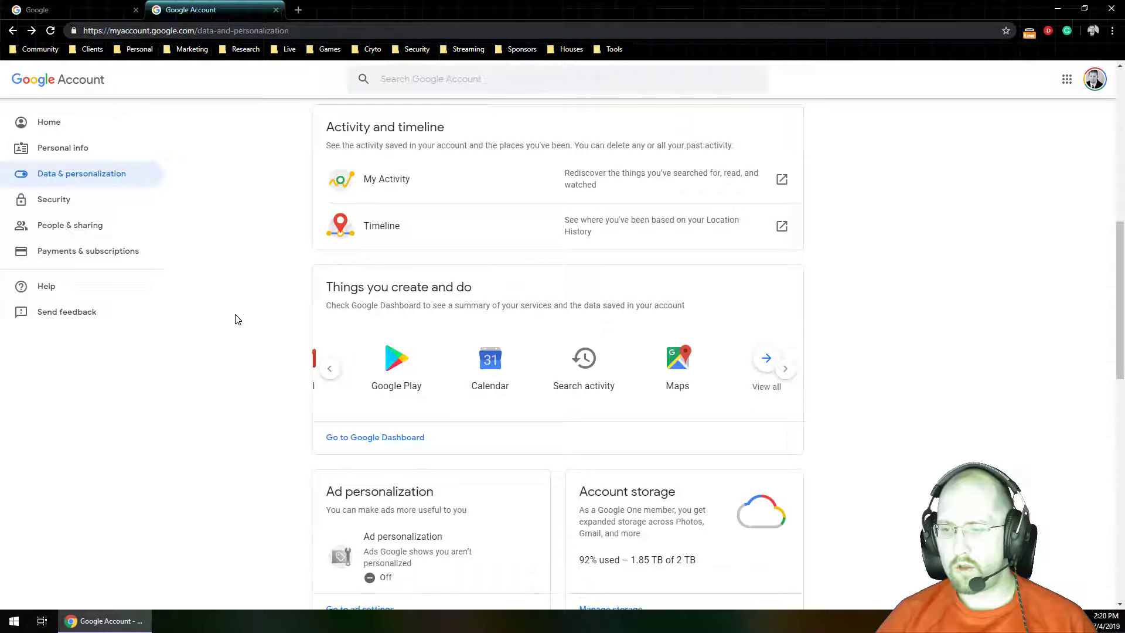
Step: Look over the Ad personalization, Account storage and Download, delete, or make a plan for your data sections
scroll(237, 320, "down", 3)
scroll(237, 320, "up", 5)
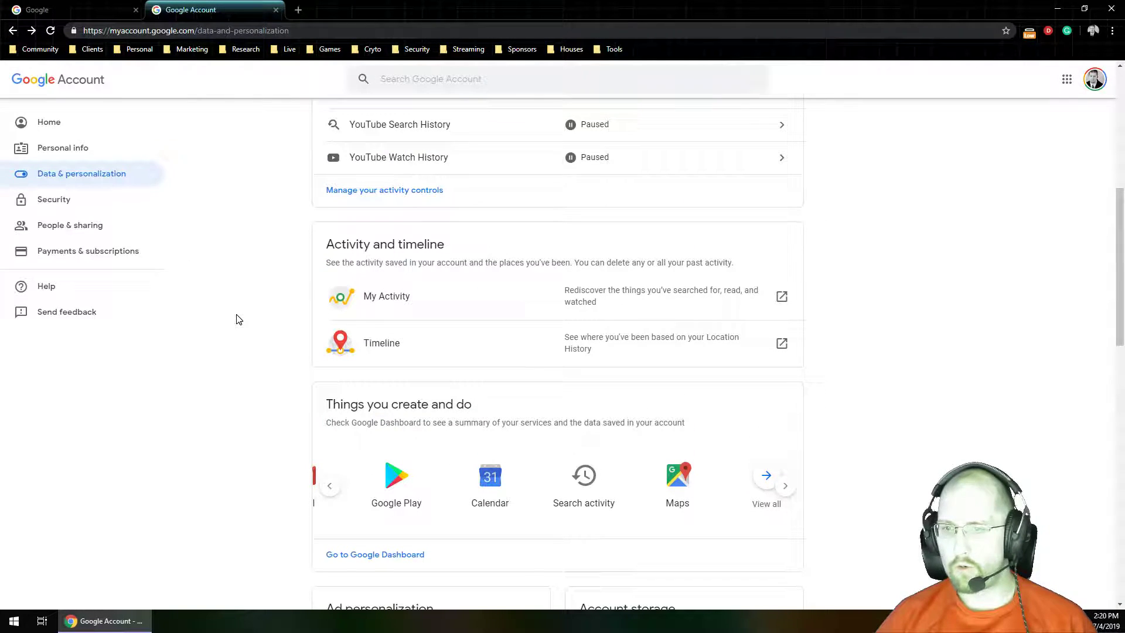
scroll(238, 320, "down", 1)
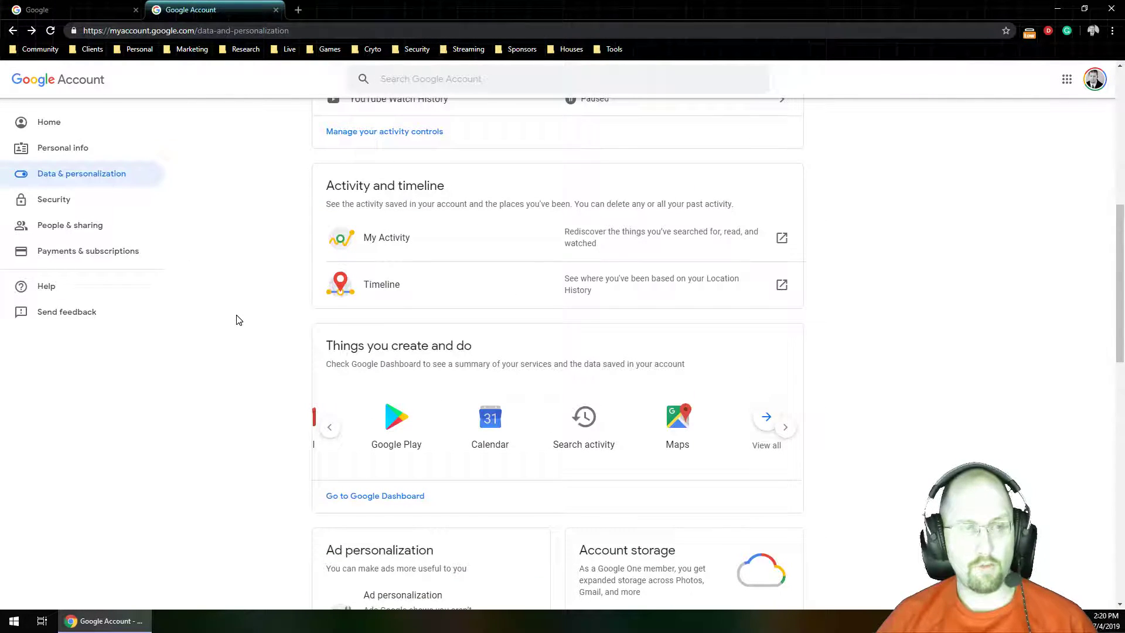
scroll(241, 319, "down", 3)
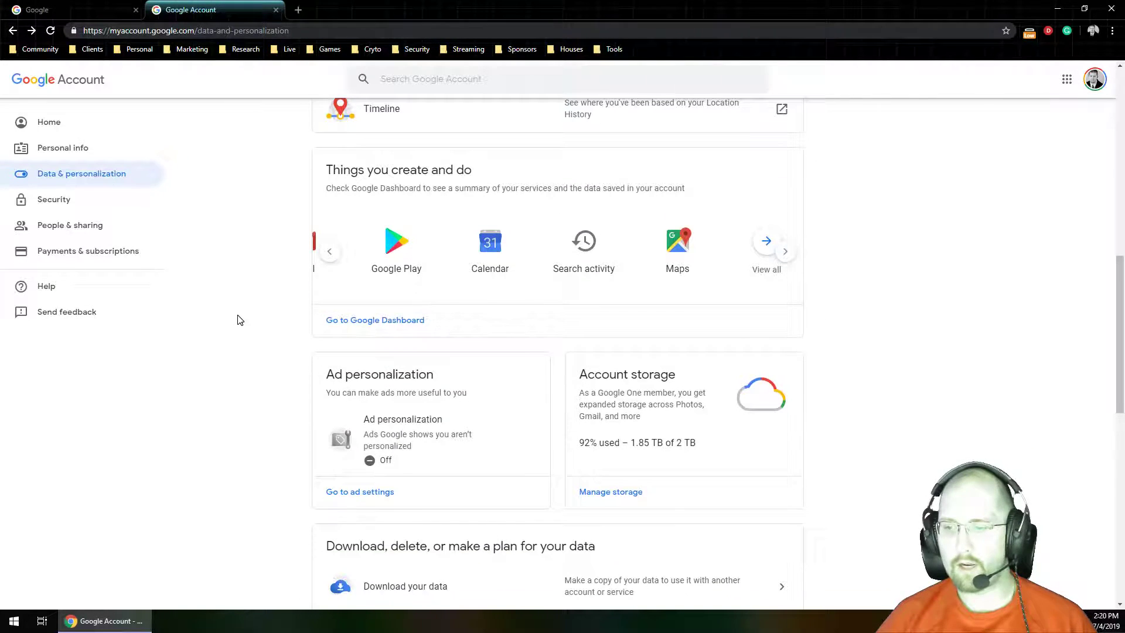
scroll(240, 319, "down", 3)
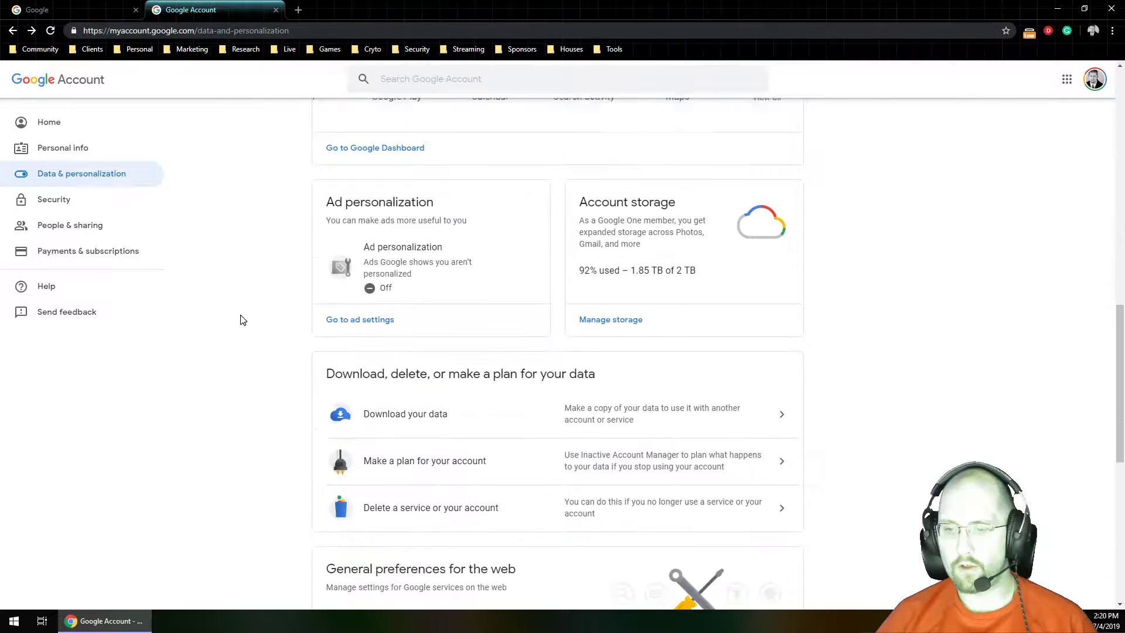